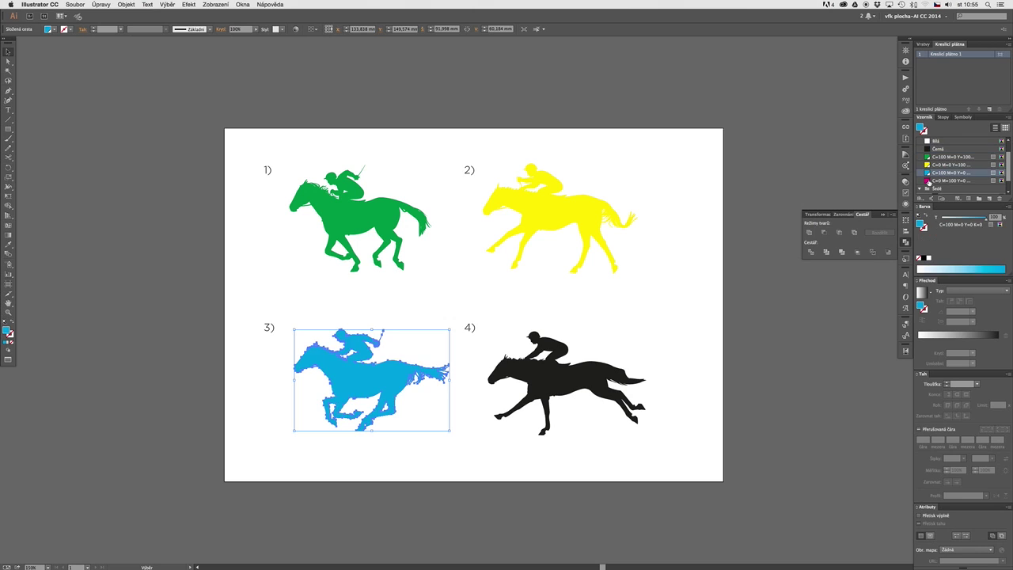
Step: Fill the fourth horse silhouette with the magenta C=0 M=100 Y=0 swatch
left_click_drag(651, 346, 590, 405)
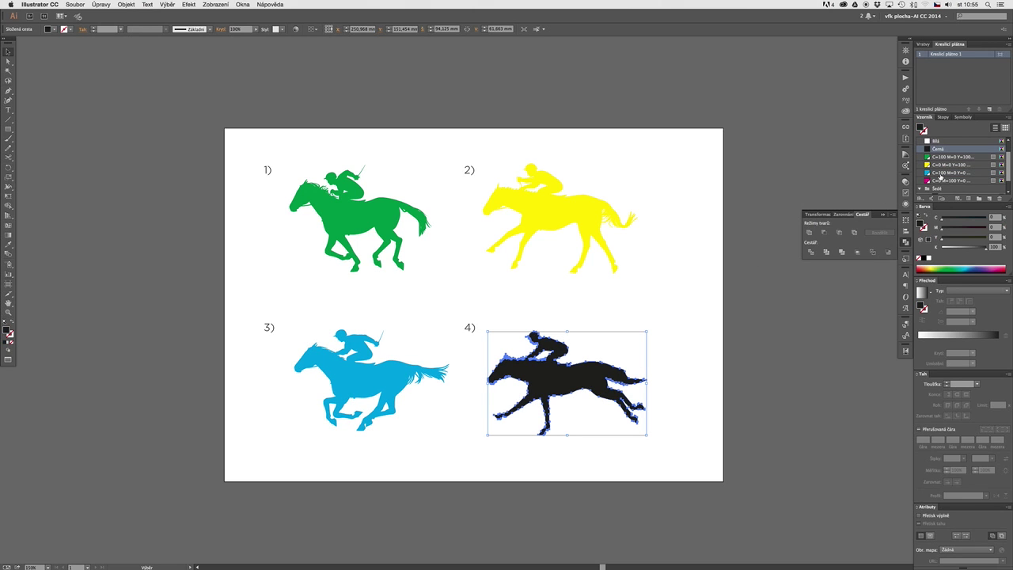
left_click(942, 180)
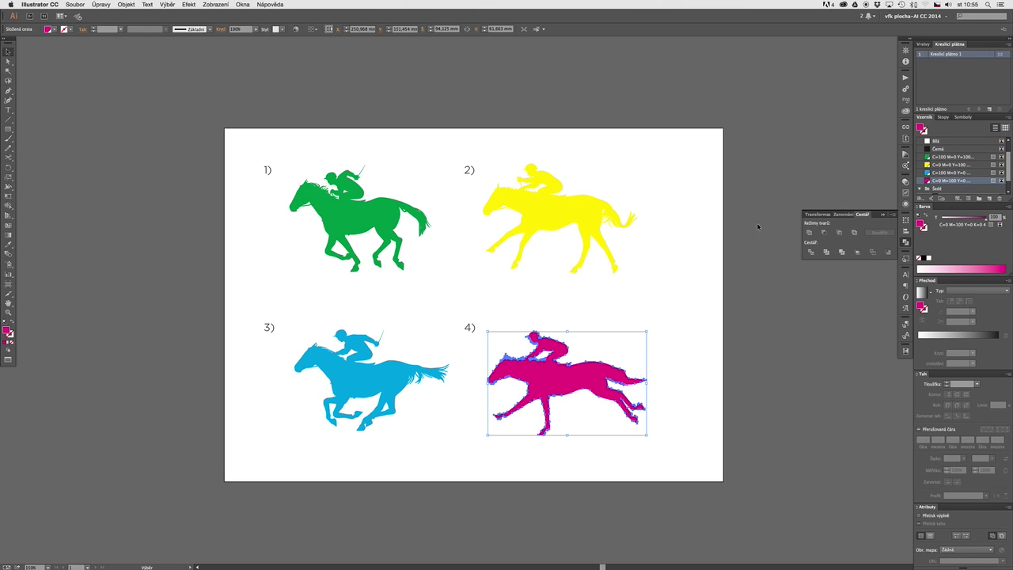
left_click(634, 304)
Step: Delete the four number labels beside the horse silhouettes
key("shift")
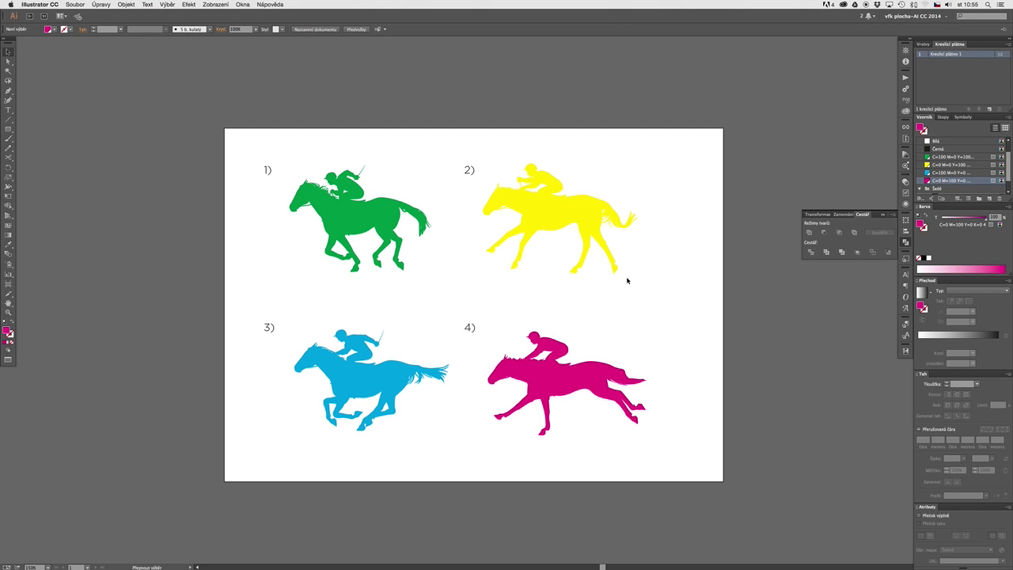
key("super+minus")
key("space")
left_click_drag(507, 278, 471, 206)
left_click_drag(298, 131, 317, 247)
left_click_drag(440, 124, 451, 252)
key("Delete")
Step: Center-align all four horse silhouettes horizontally and vertically so they stack on one another
left_click_drag(316, 116, 572, 319)
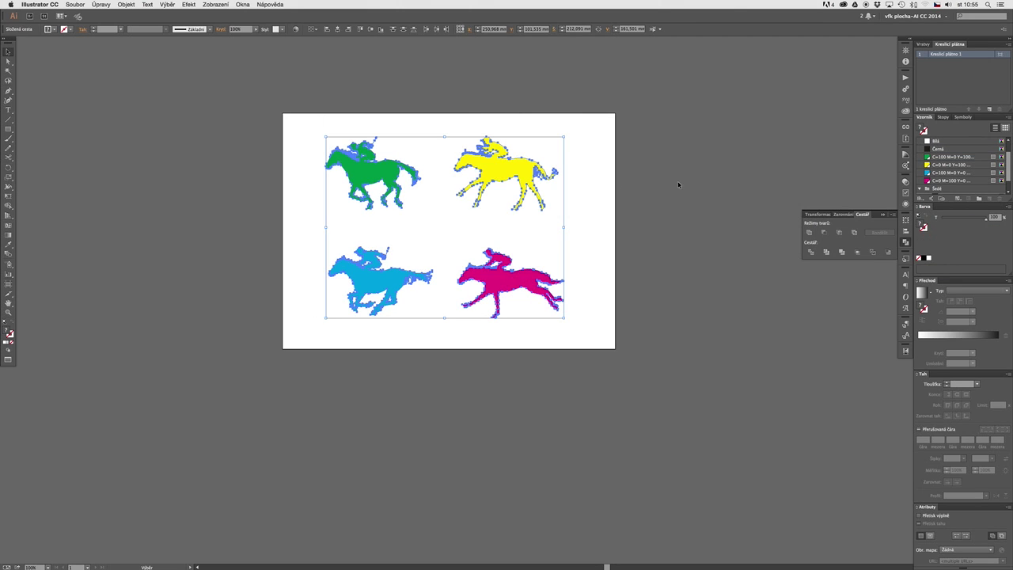
left_click(338, 29)
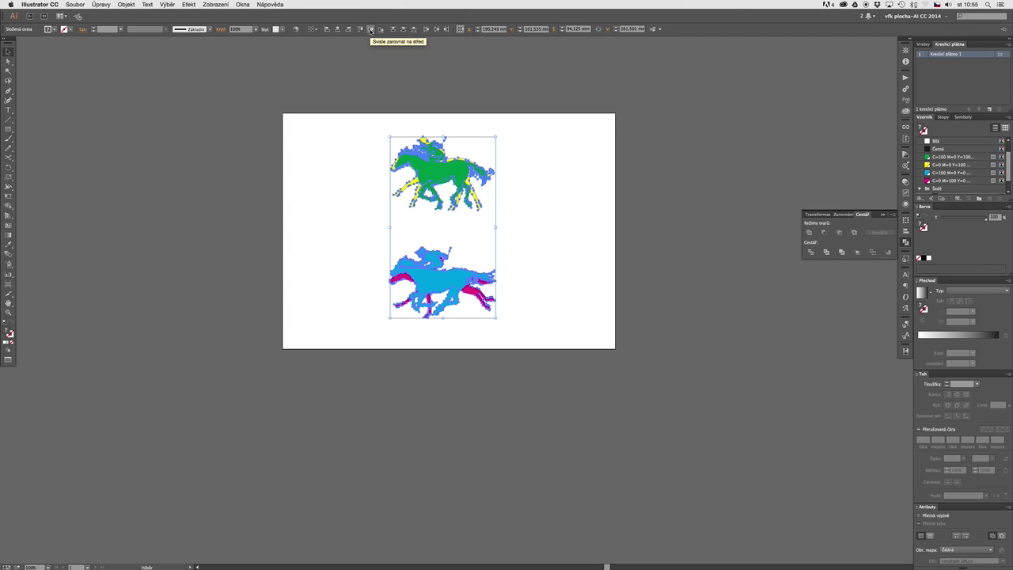
left_click(371, 29)
left_click(423, 142)
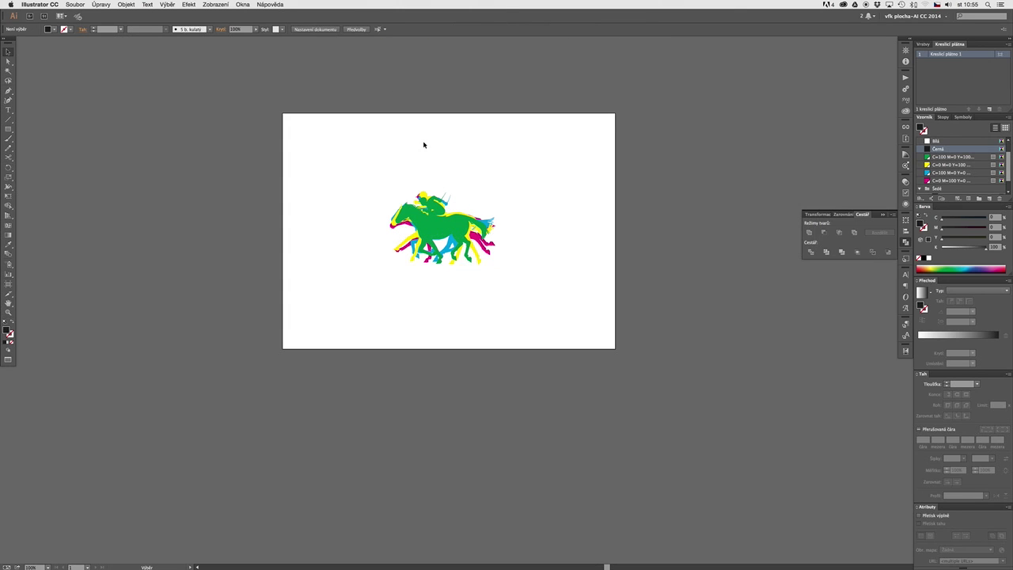
Step: Duplicate the artboard below the first one and clear the copied artwork from it
key("shift+o")
left_click_drag(513, 166, 389, 369)
key("Escape")
key("Delete")
Step: Draw a thin vertical black rectangle on the second artboard and set it to 0,689 mm wide and 200 mm high
key("m")
left_click_drag(294, 216, 297, 428)
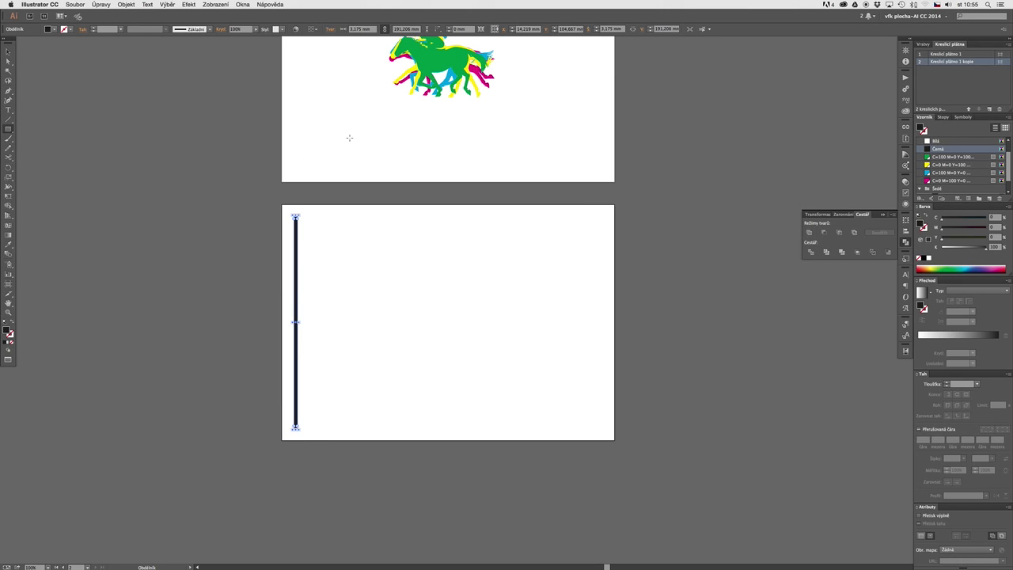
left_click(623, 29)
type("0,689")
key("Tab")
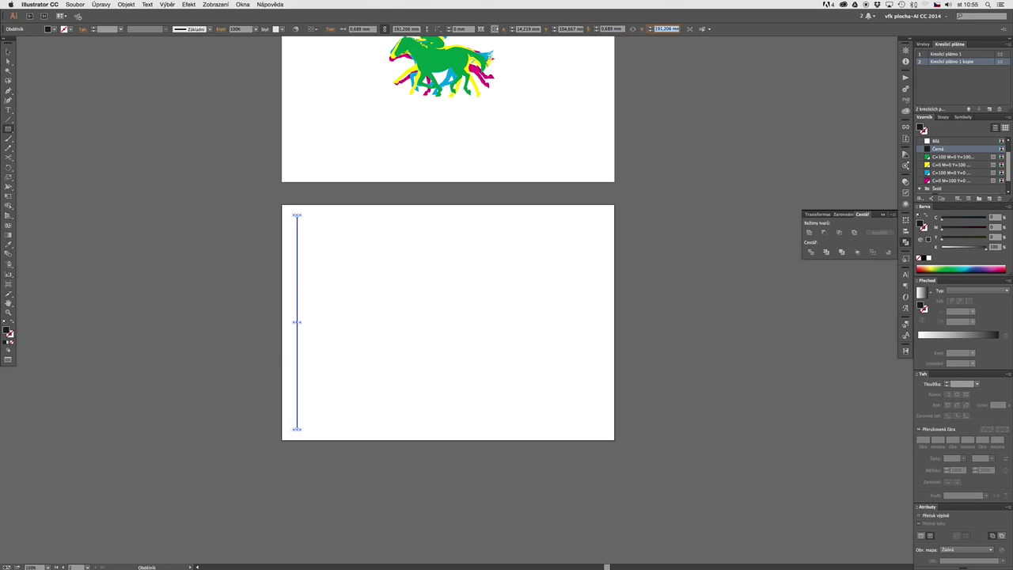
type("200")
key("Return")
Step: Move the thin rectangle close to the upper-left corner of the second artboard
key("v")
left_click(310, 216)
key("super+space")
left_click_drag(273, 197, 342, 230)
left_click_drag(454, 268, 291, 286)
left_click(434, 325)
Step: Copy the thin rectangle flush against its right edge and repeat until four bars stand side by side
key("a")
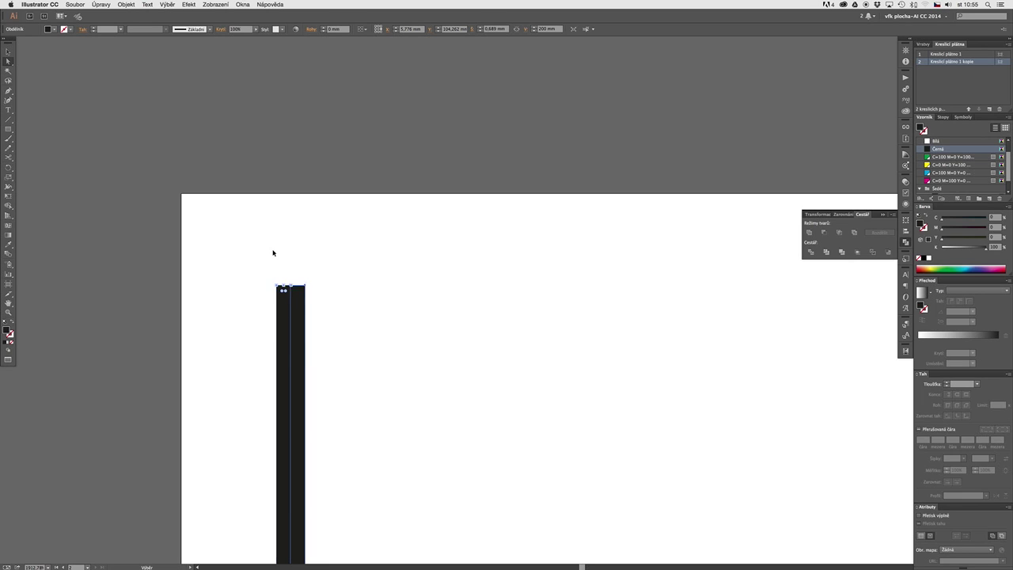
key("super+z")
left_click_drag(287, 285, 290, 286)
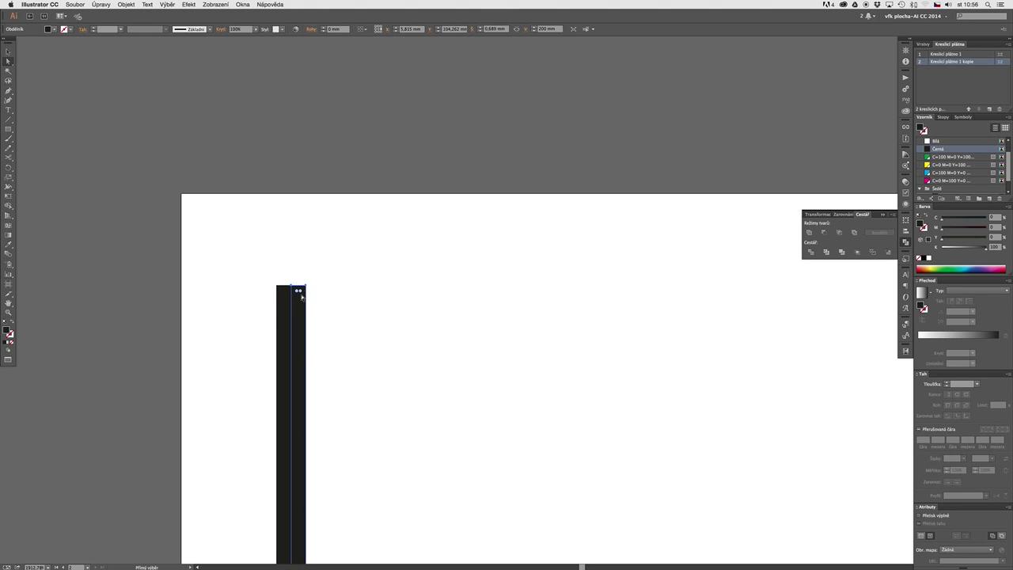
key("super+d")
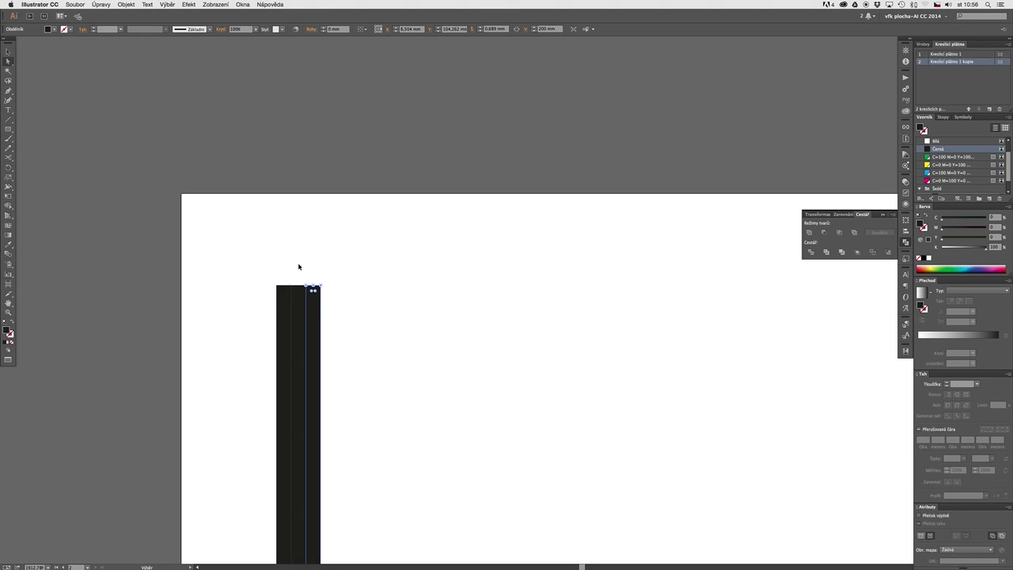
key("super+d")
left_click(289, 269)
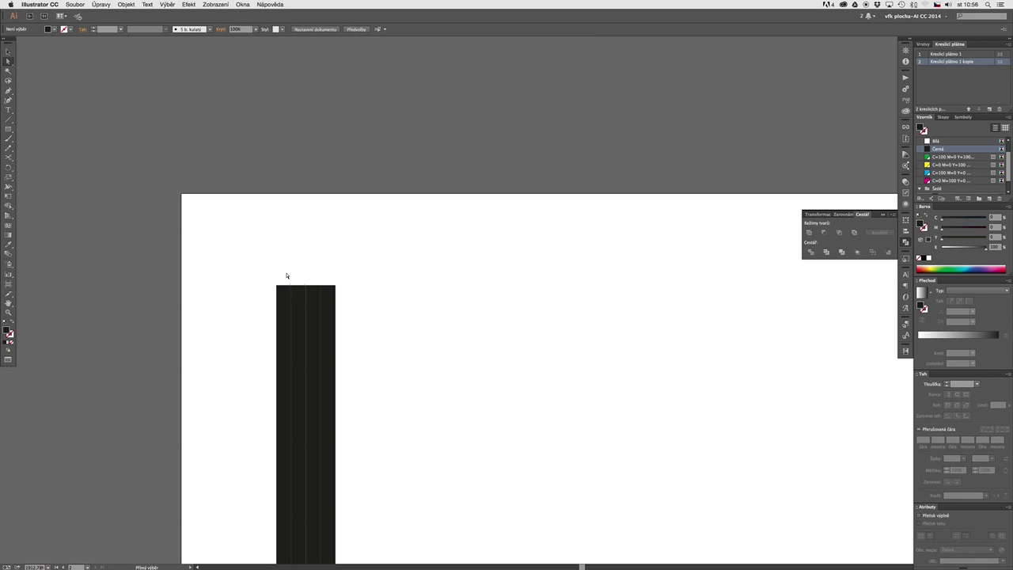
Step: Place the text label "1" above the first bar and copy it above each of the other three bars
key("t")
left_click(285, 271)
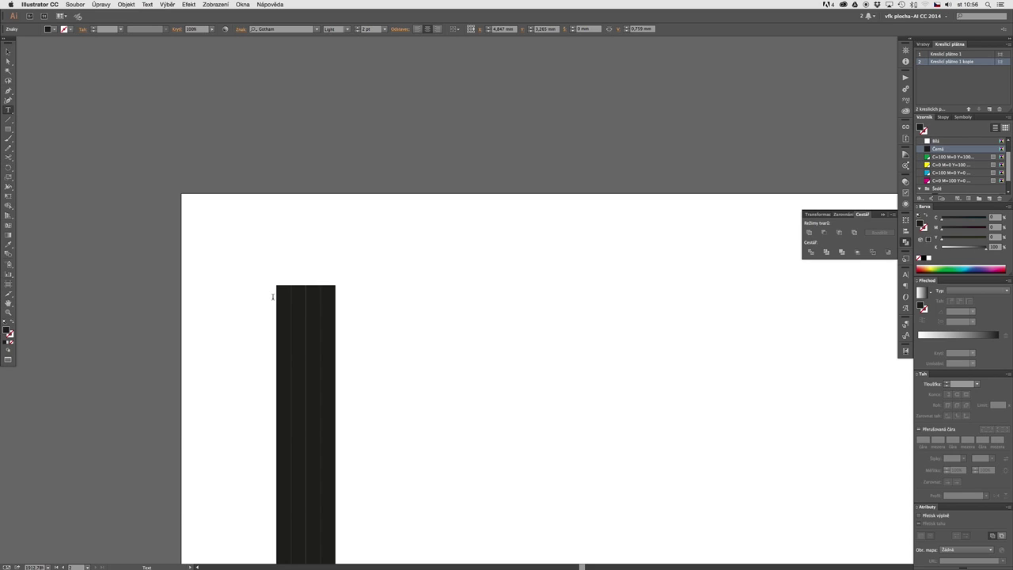
left_click(8, 50)
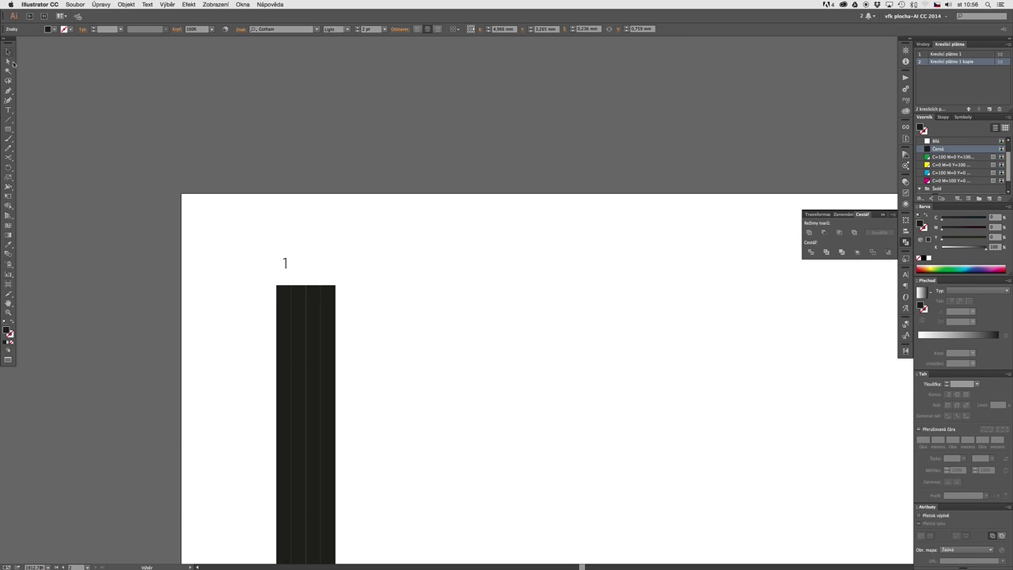
left_click(309, 261)
left_click_drag(285, 264, 295, 282)
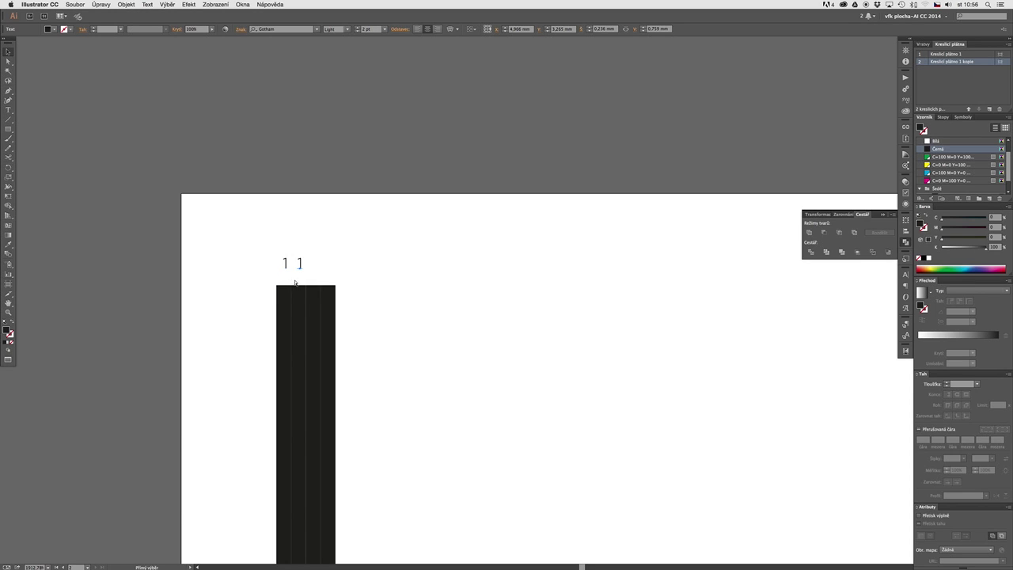
key("super+d")
Step: Change the three copied labels to 2, 3 and 4 so each bar is numbered
double_click(301, 266)
key("super+a")
type("2")
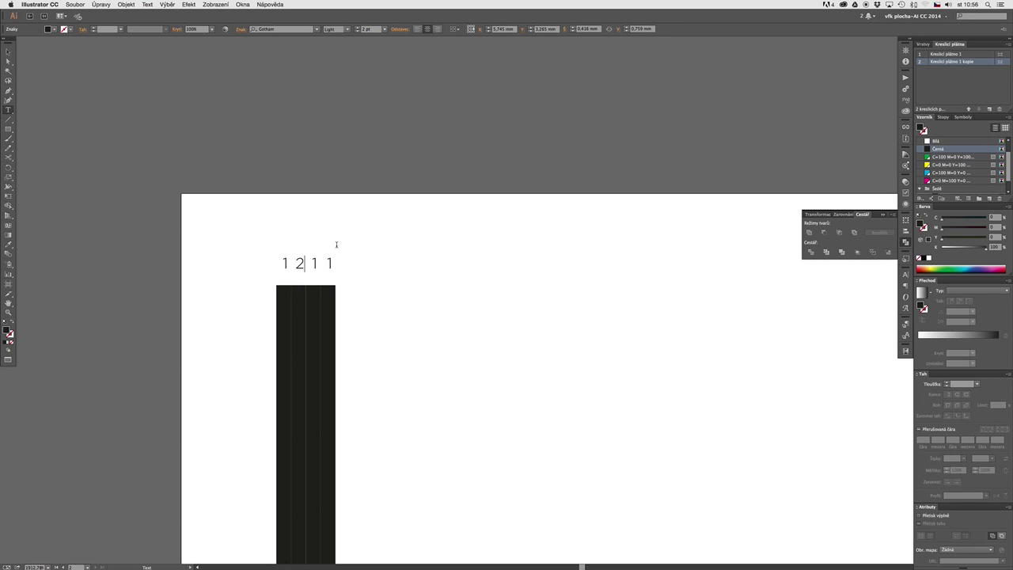
left_click(312, 262)
left_click(308, 263)
left_click(315, 263)
double_click(315, 264)
type("3")
double_click(329, 263)
type("4")
key("Escape")
left_click(250, 220)
left_click(384, 250)
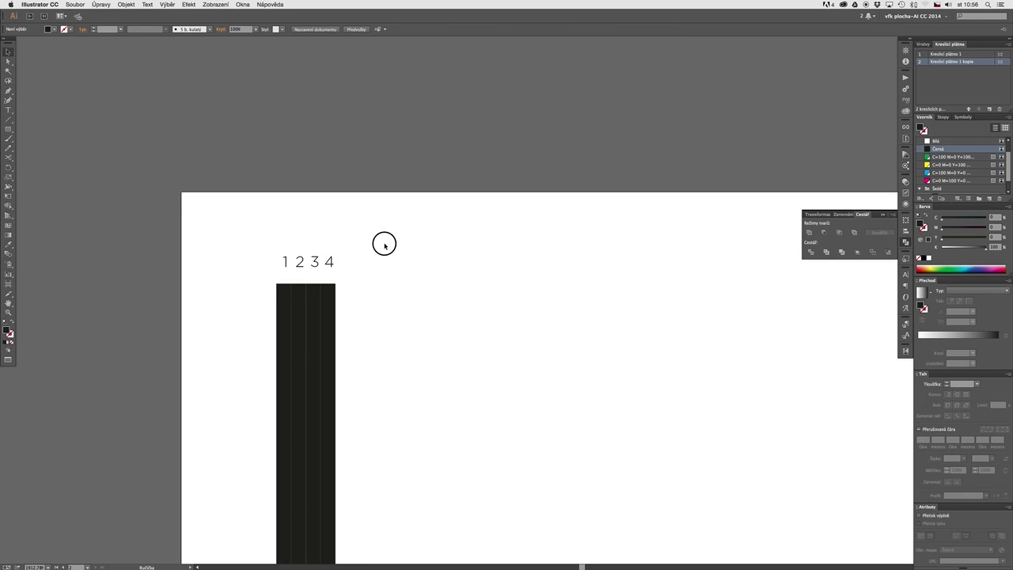
Step: Unite bars 2, 3 and 4 into a single black shape
scroll(383, 250, "down", 5)
left_click_drag(333, 192, 279, 223)
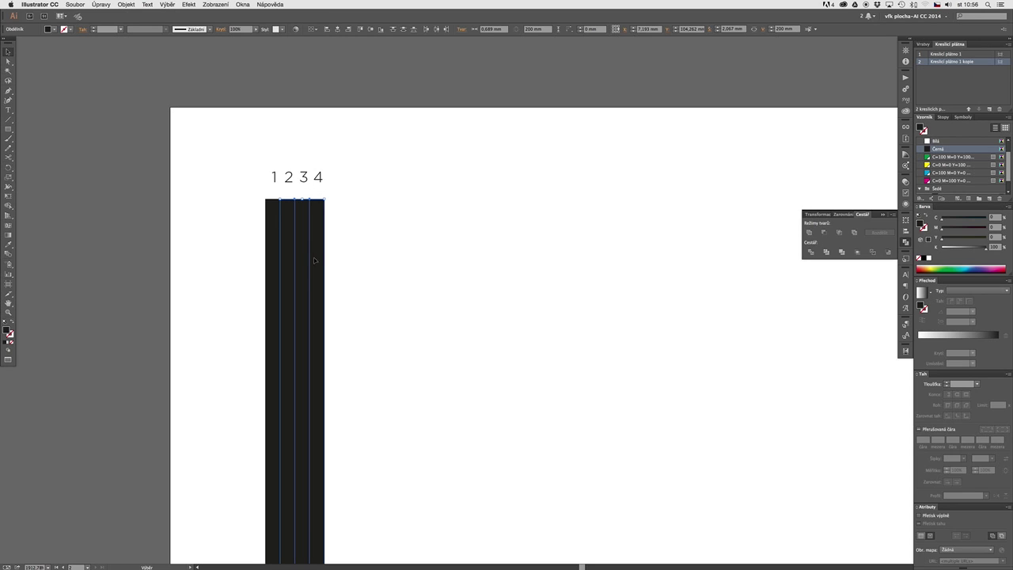
left_click(810, 234)
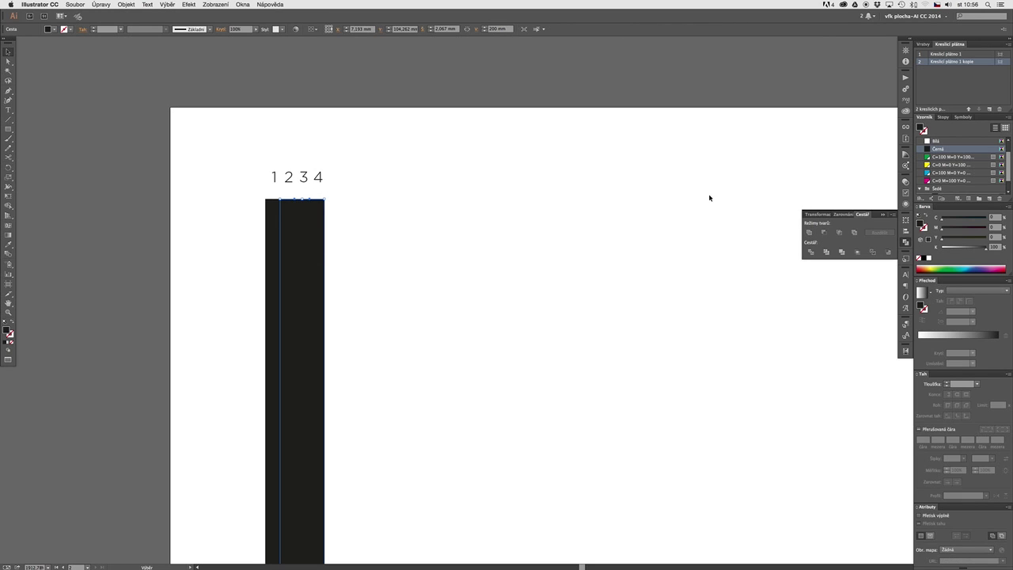
Step: Fill bar 1 with the green C=100 M=0 Y=100 swatch
left_click(272, 227)
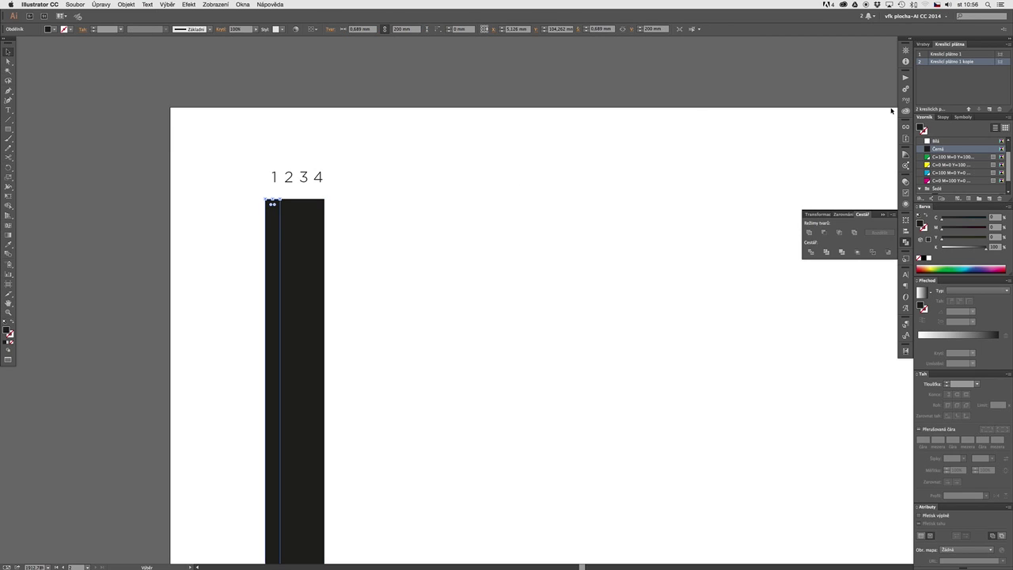
left_click(942, 157)
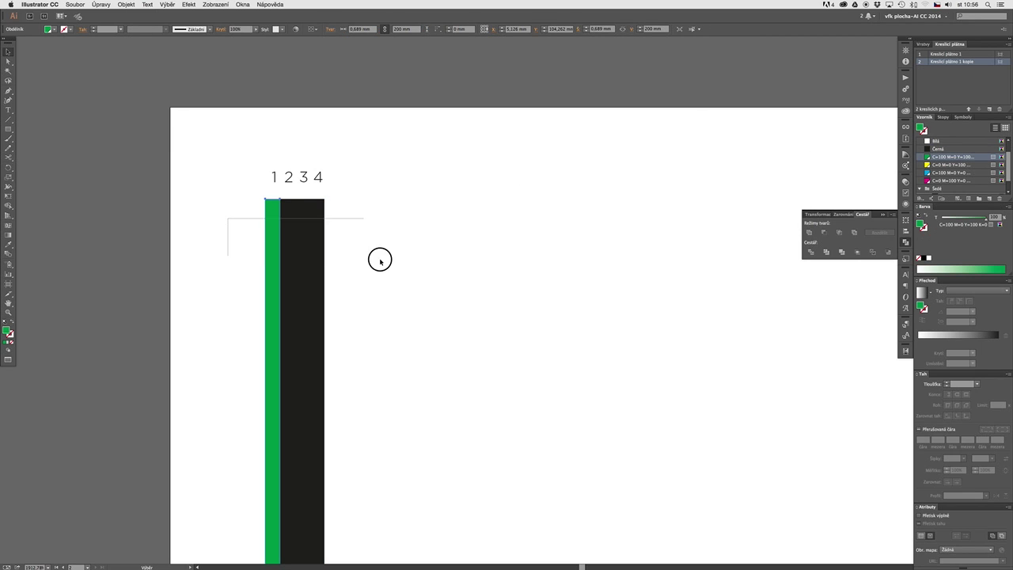
left_click(319, 208)
Step: Duplicate the green bar, the wide black bar and their number labels flush to the right of the originals
key("a")
left_click_drag(253, 158, 344, 235)
left_click_drag(267, 201, 325, 201)
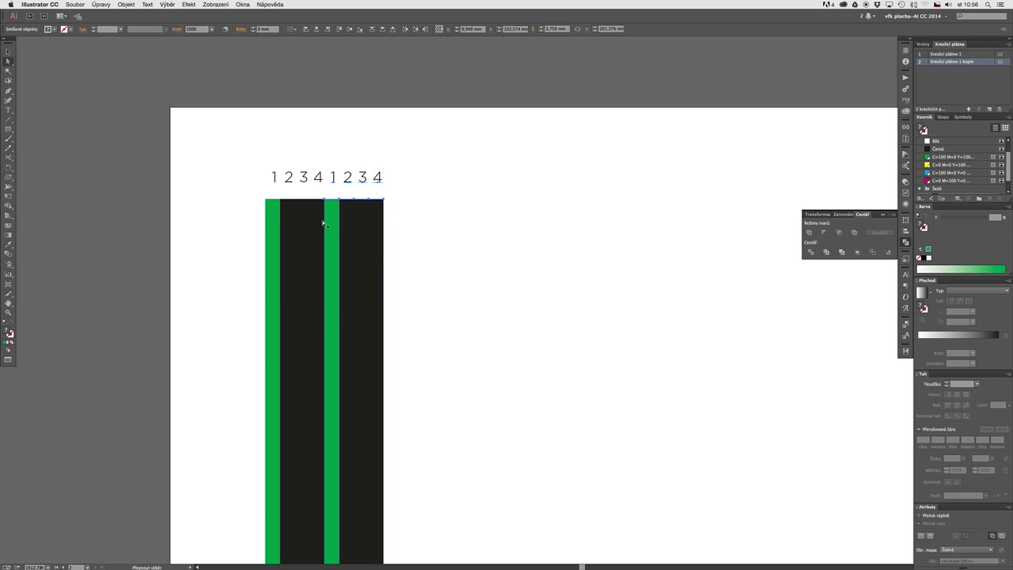
left_click(410, 228)
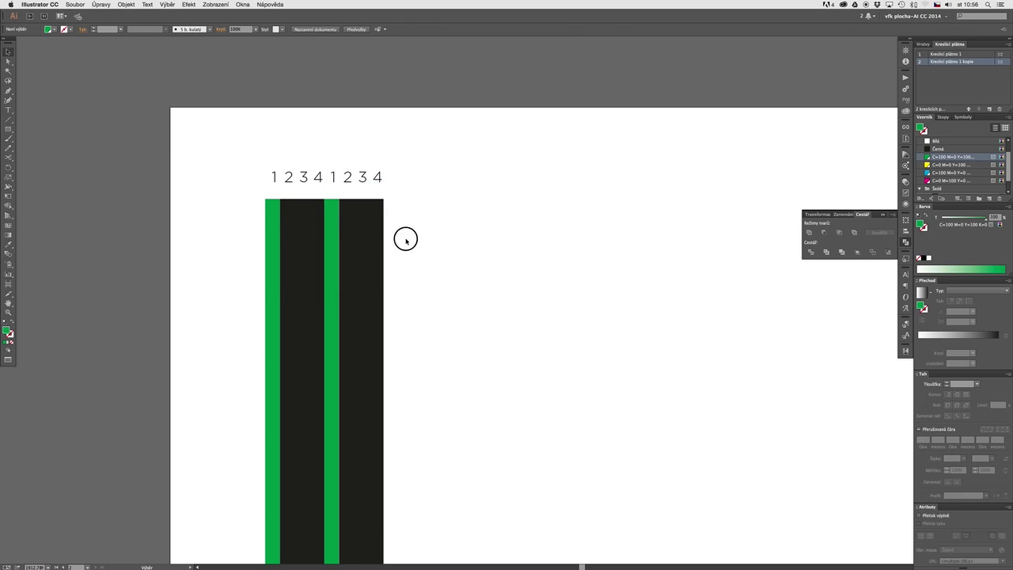
Step: Delete the copied green bar to leave a gap between the two black bars
left_click(376, 274)
left_click(332, 236)
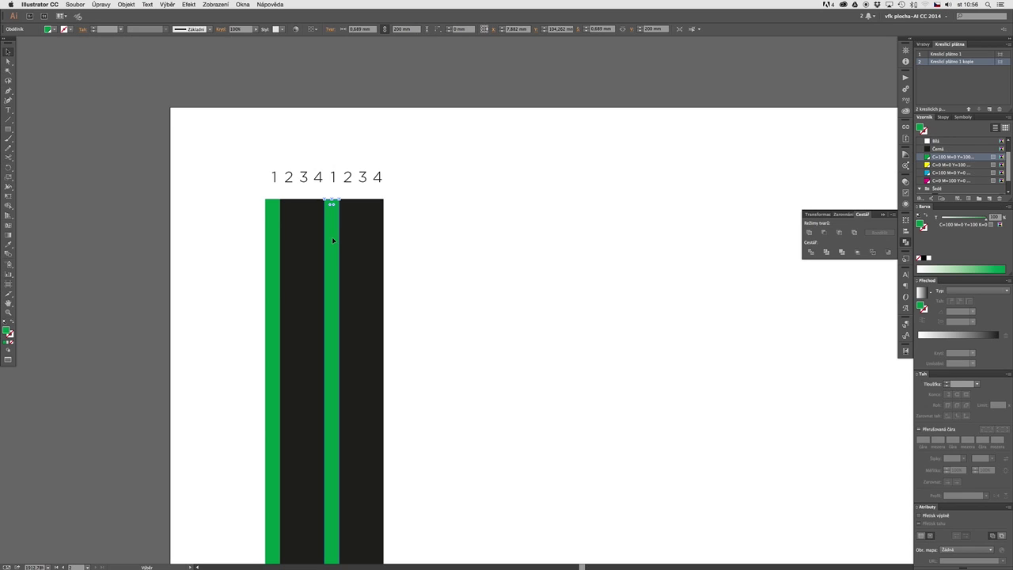
key("Delete")
Step: Repeat the wide black bar's duplication at the same spacing until the bars span the full width of the second artboard
left_click(366, 268)
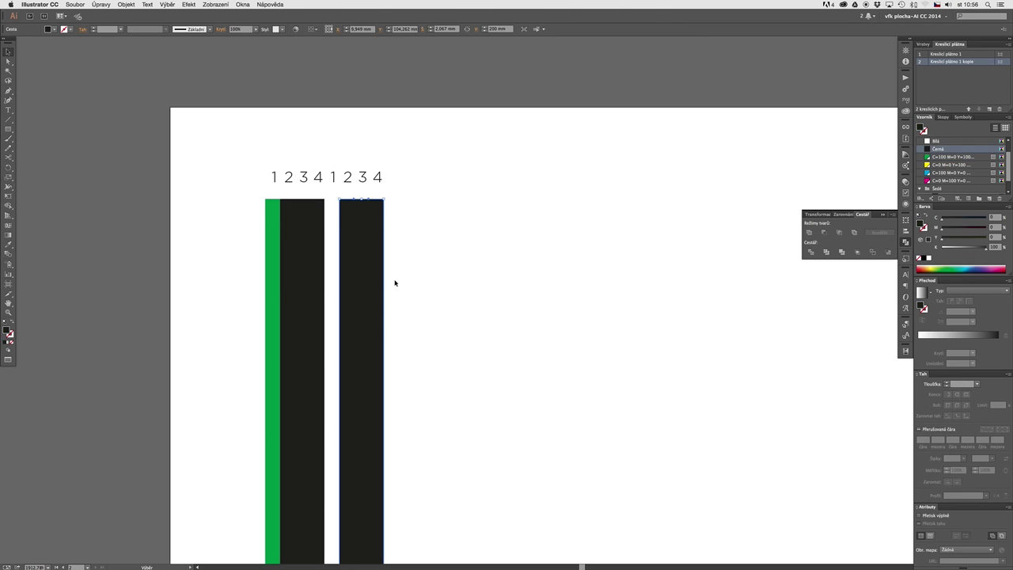
key("super+d")
key("super+d")
key("super+d")
key("super+d")
key("super+d")
key("super+d")
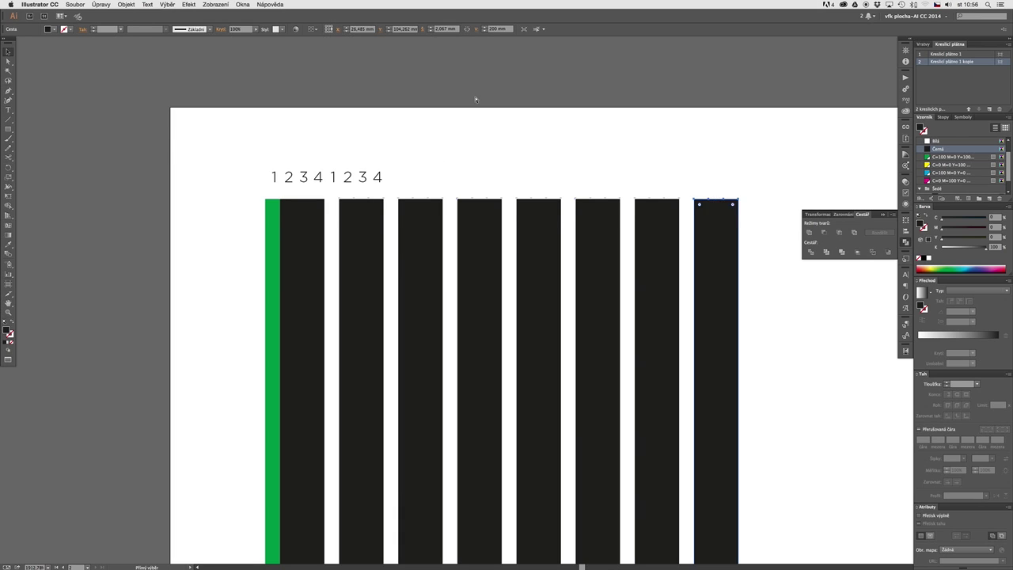
key("super+minus")
key("super+minus")
key("super+minus")
key("super+minus")
key("super+minus")
key("super+minus")
key("super+minus")
left_click_drag(540, 353, 258, 320)
key("super+d")
key("super+d")
key("super+d")
key("super+d")
key("super+d")
key("super+d")
key("super+d")
key("super+d")
key("super+d")
key("super+d")
key("super+d")
key("super+d")
key("super+d")
key("super+d")
key("super+d")
key("super+d")
key("super+d")
key("super+d")
key("super+d")
key("super+d")
key("super+d")
key("super+d")
key("super+d")
key("super+d")
key("super+d")
key("super+d")
key("super+d")
key("super+d")
key("super+d")
key("super+d")
key("super+d")
key("super+d")
key("super+d")
key("super+d")
key("super+d")
key("super+d")
key("super+d")
key("super+d")
key("super+d")
key("super+d")
key("super+d")
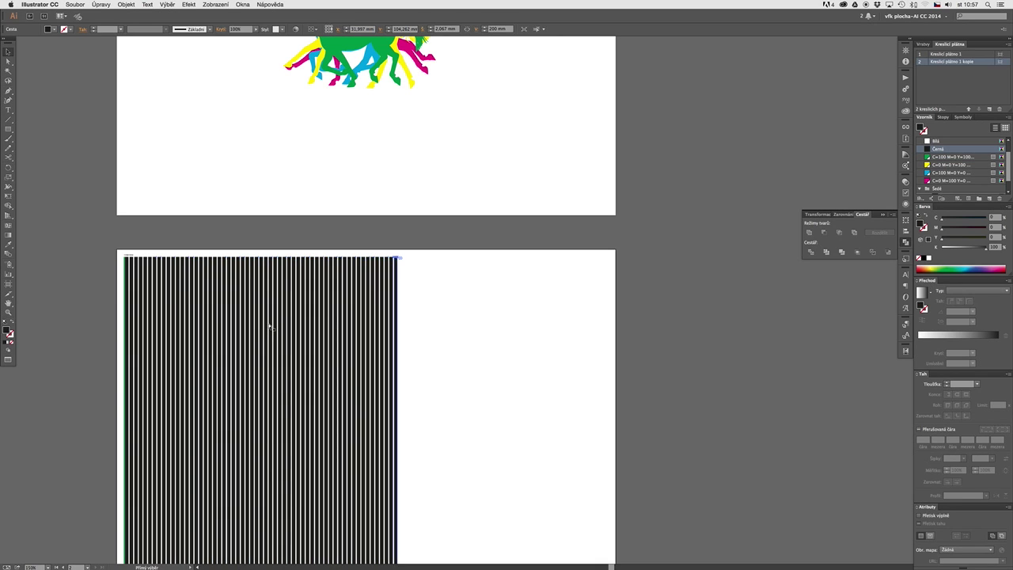
key("super+d")
key("super+d")
key("super+d")
key("super+d")
key("super+d")
key("super+d")
key("super+d")
key("super+d")
key("super+d")
key("super+d")
key("super+d")
key("super+d")
key("super+d")
key("super+d")
key("super+d")
key("super+d")
key("super+d")
key("super+d")
key("super+d")
key("super+d")
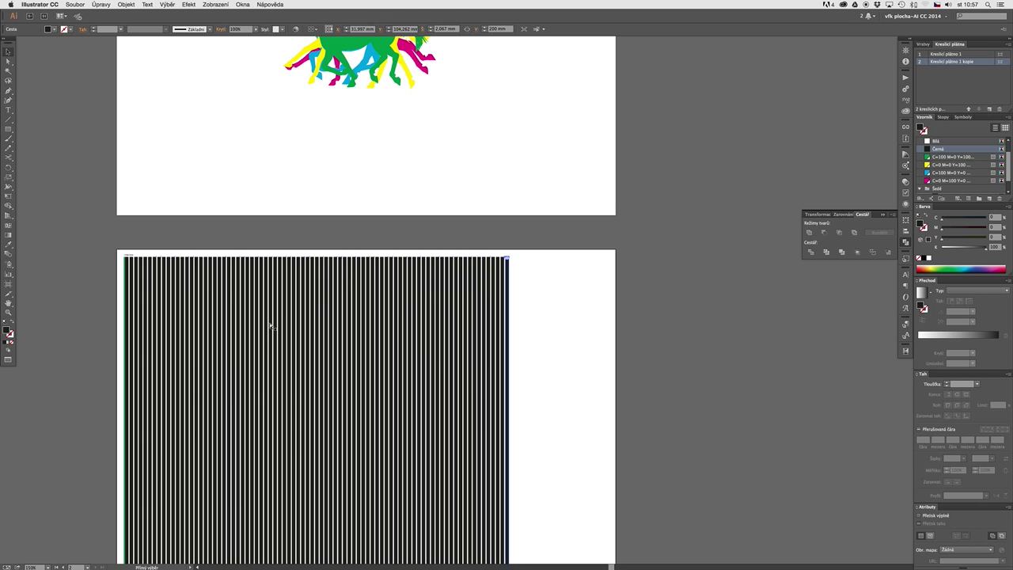
key("super+d")
key("super+d")
key("super+d")
key("super+d")
key("super+d")
key("super+d")
key("super+d")
key("super+d")
key("super+d")
key("super+d")
key("super+d")
key("super+d")
key("super+d")
key("super+d")
key("super+d")
key("super+d")
key("super+d")
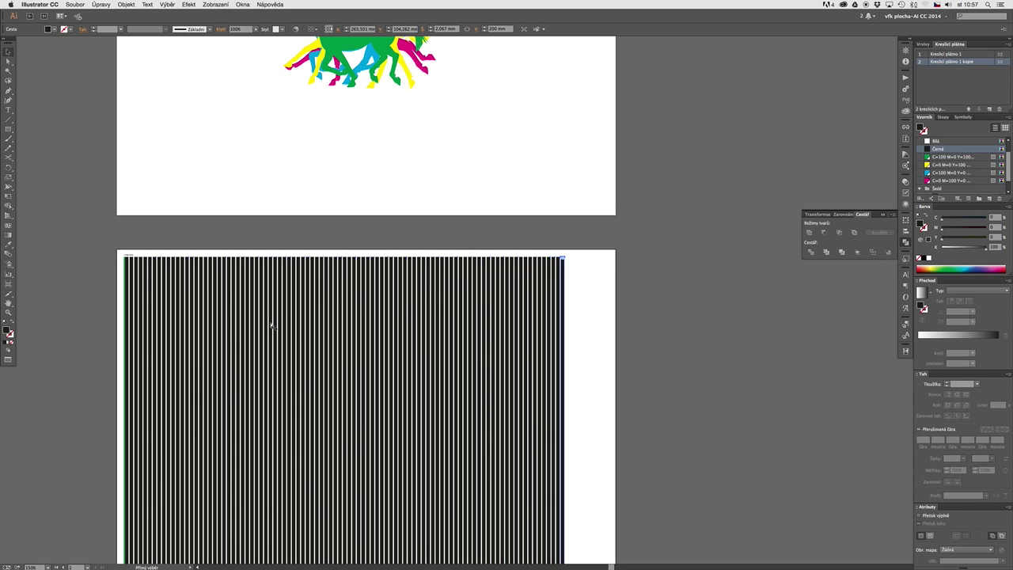
key("super+d")
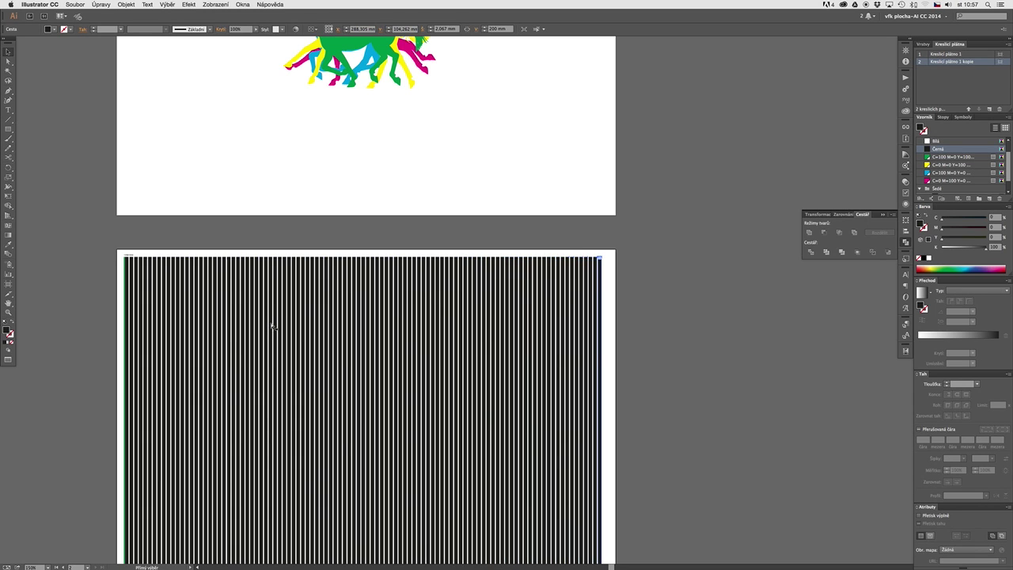
key("super+d")
Step: Delete the green guide bar and the row of number labels above the stripes
left_click(110, 264)
key("super+space")
left_click_drag(102, 247, 148, 276)
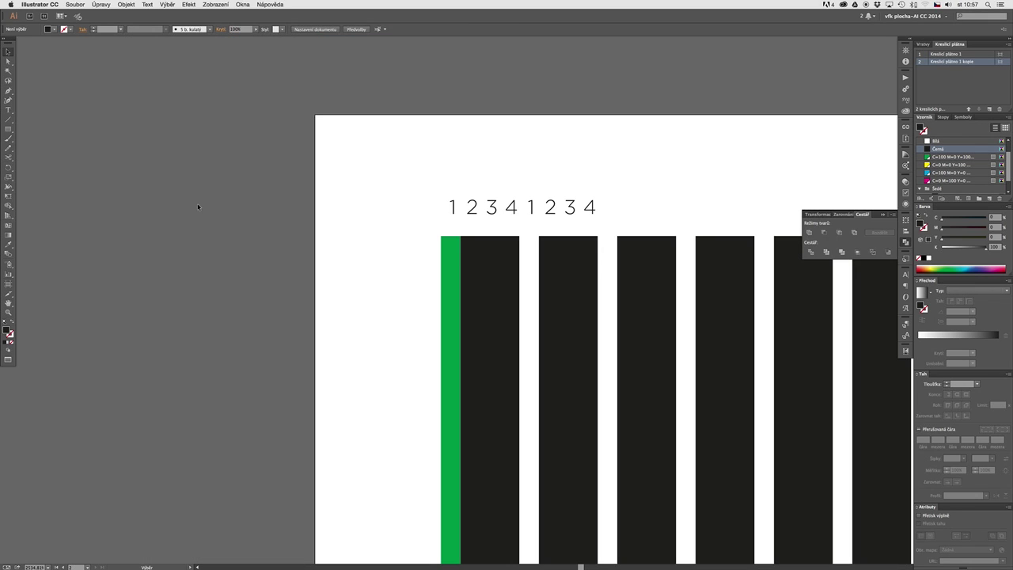
left_click(449, 257)
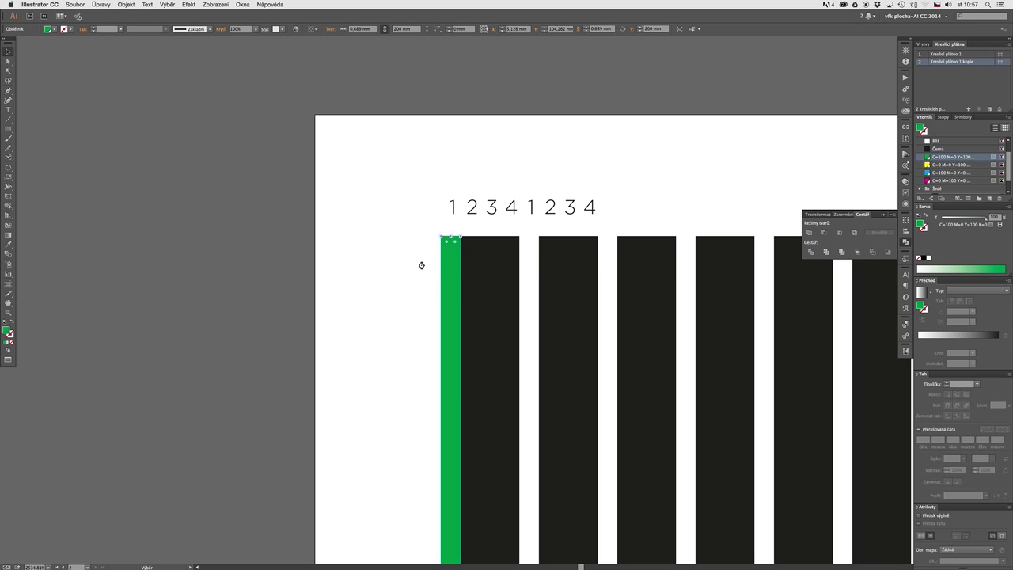
key("Delete")
left_click_drag(439, 187, 603, 214)
key("Delete")
Step: Unite all black bars on the second artboard and make them a single compound path
key("super+minus")
key("super+minus")
key("super+minus")
key("super+minus")
key("super+minus")
key("super+minus")
key("super+minus")
key("super+minus")
key("super+minus")
key("super+minus")
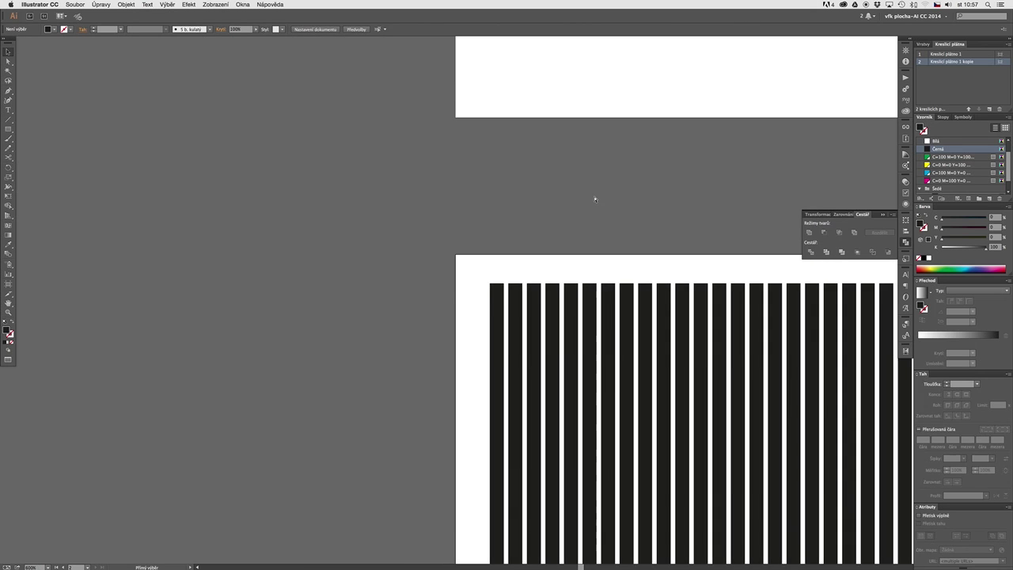
left_click_drag(655, 358, 348, 277)
left_click_drag(426, 308, 532, 314)
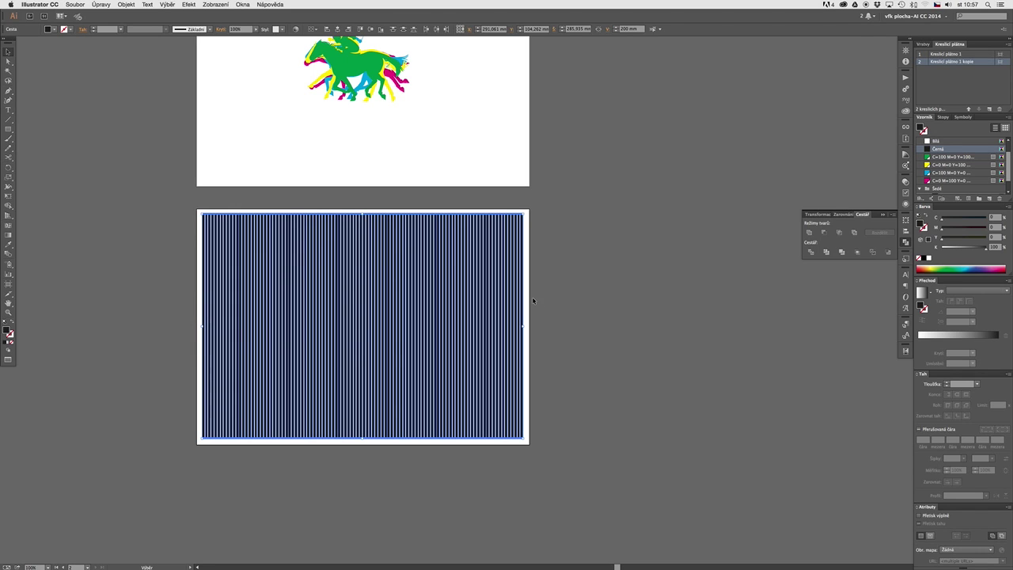
left_click(809, 233)
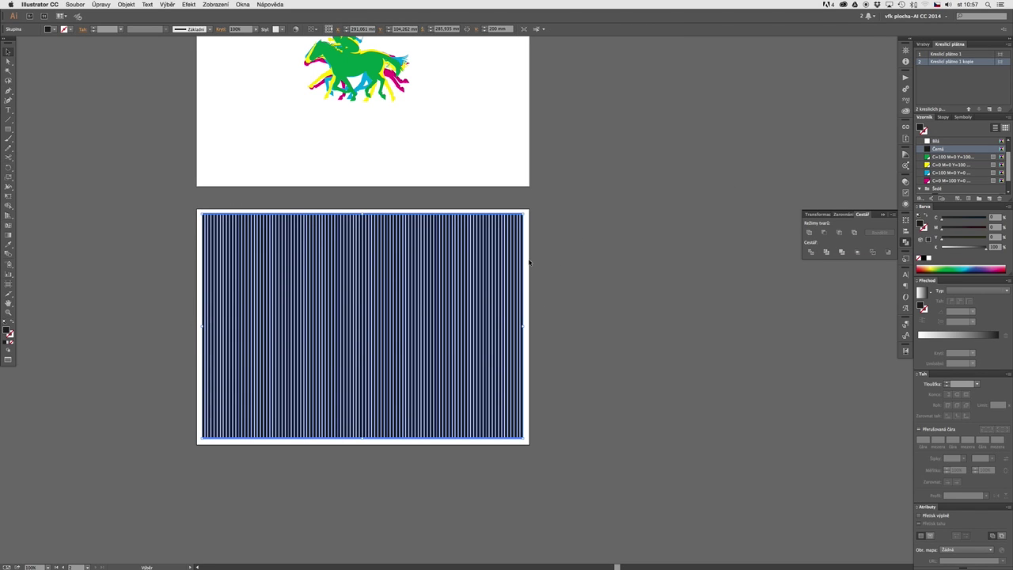
key("super+8")
left_click(531, 243)
left_click_drag(536, 237, 603, 305)
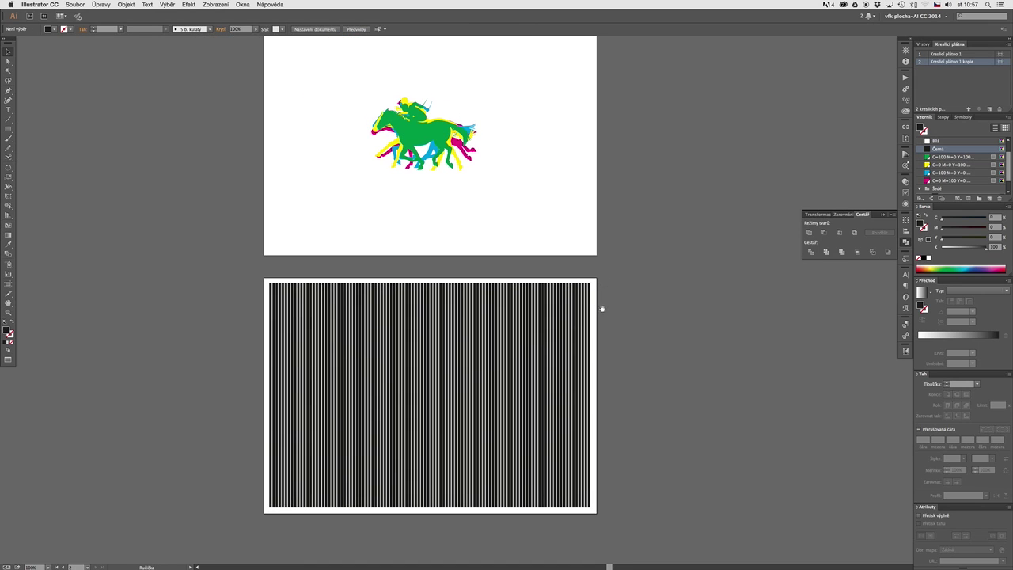
Step: Copy the striped mask and paste it in front of the horses on the first artboard
left_click(585, 333)
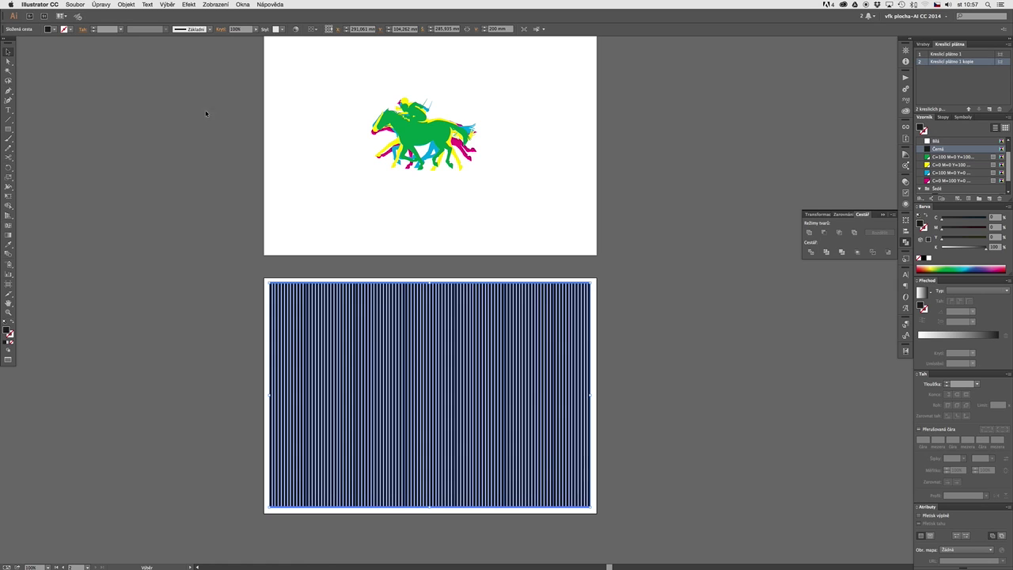
left_click(120, 5)
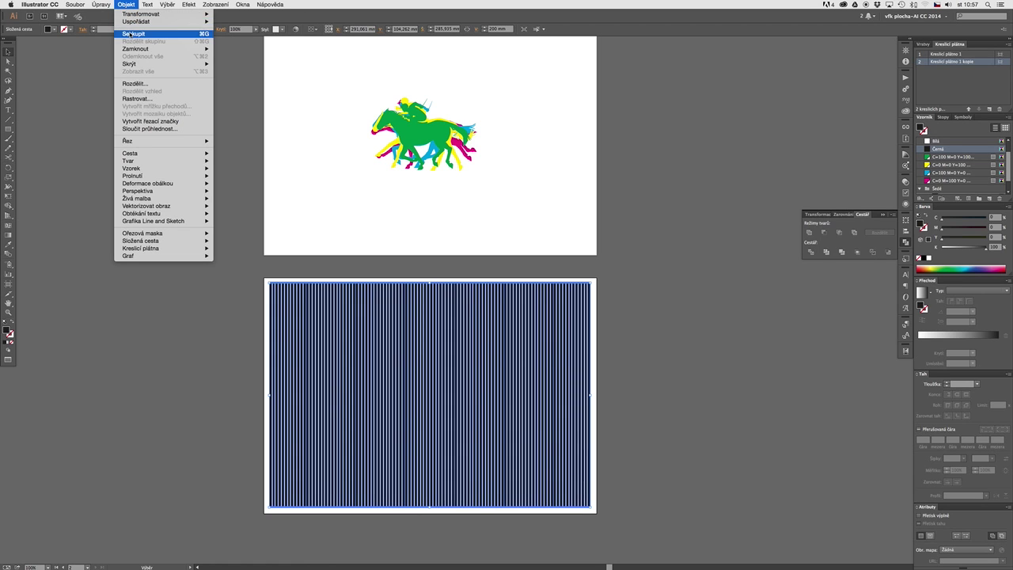
mouse_move(100, 5)
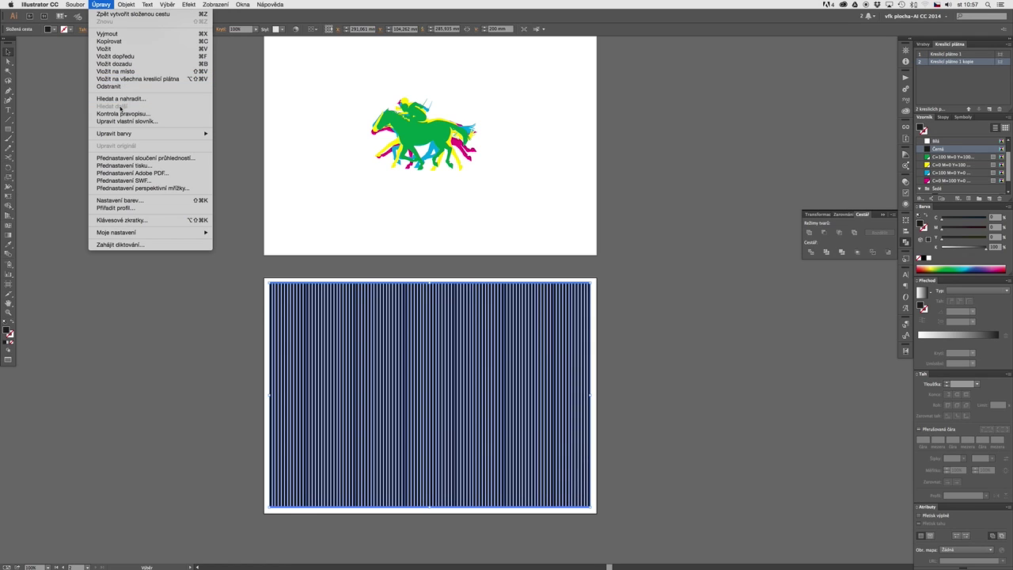
left_click(112, 43)
left_click(343, 126)
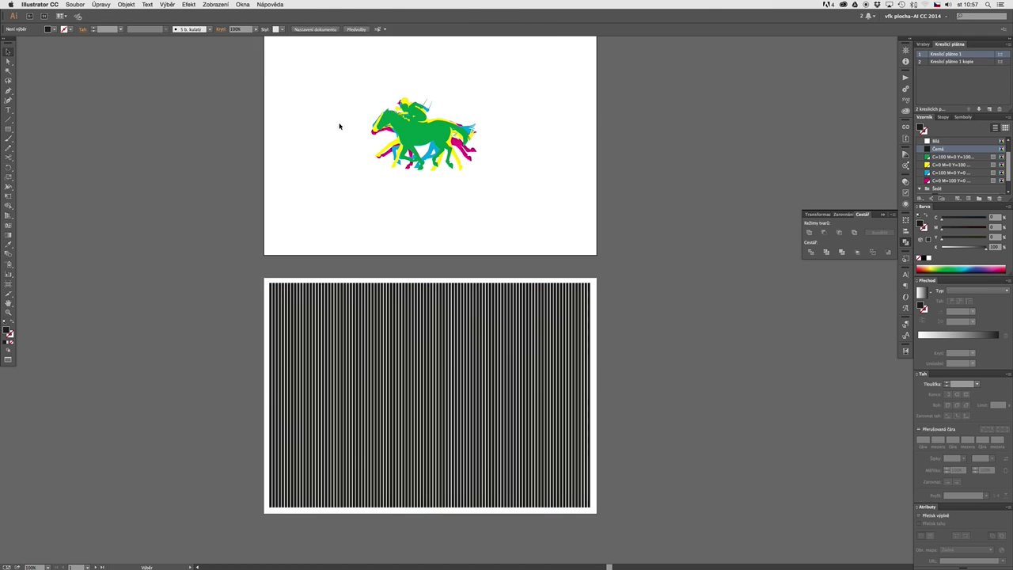
scroll(346, 151, "up", 5)
left_click_drag(276, 147, 627, 395)
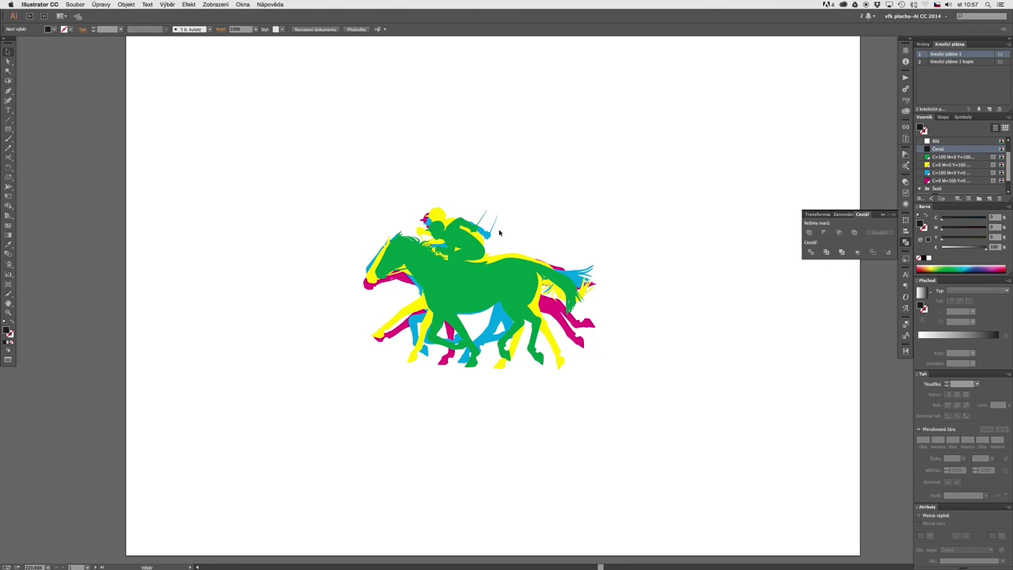
left_click(100, 5)
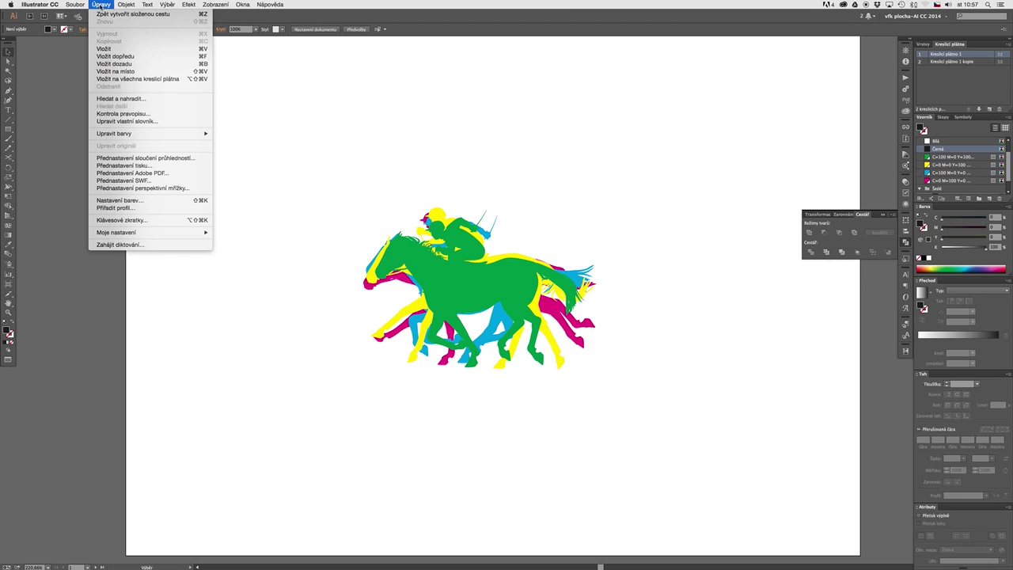
left_click(116, 57)
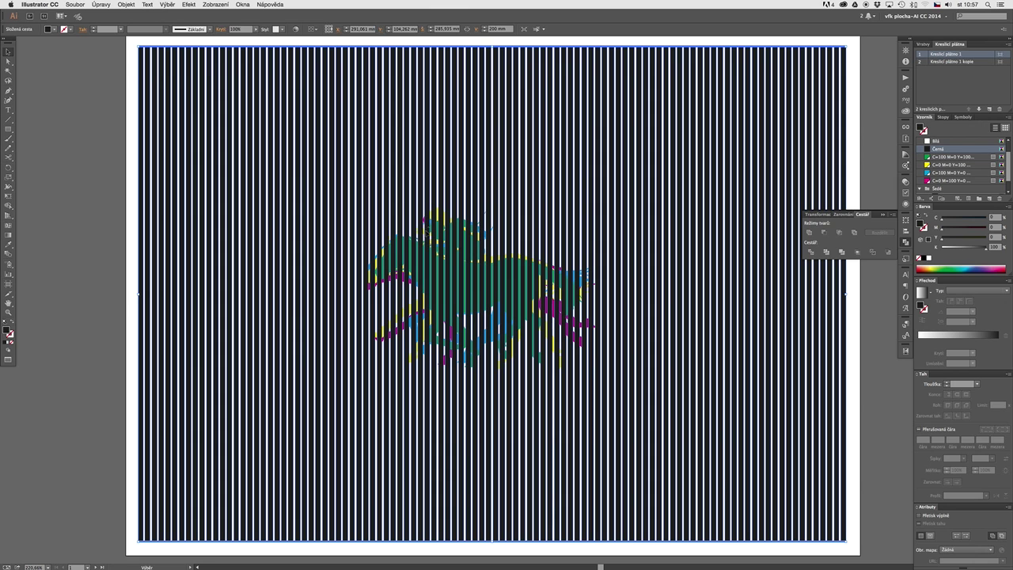
Step: Subtract the striped mask from the green horse silhouette with Minus Front
key("z")
left_click_drag(372, 210, 590, 358)
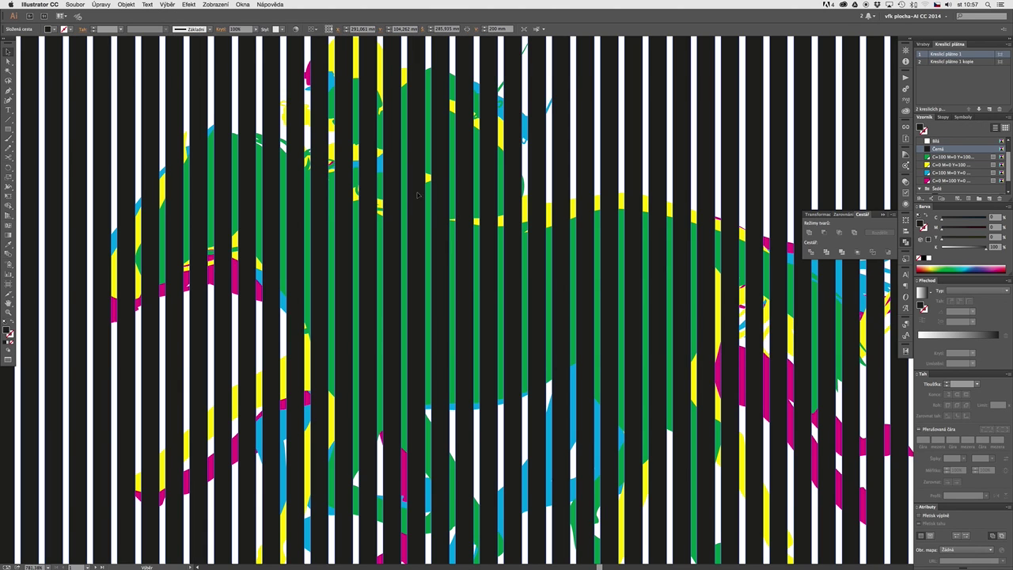
left_click(331, 235)
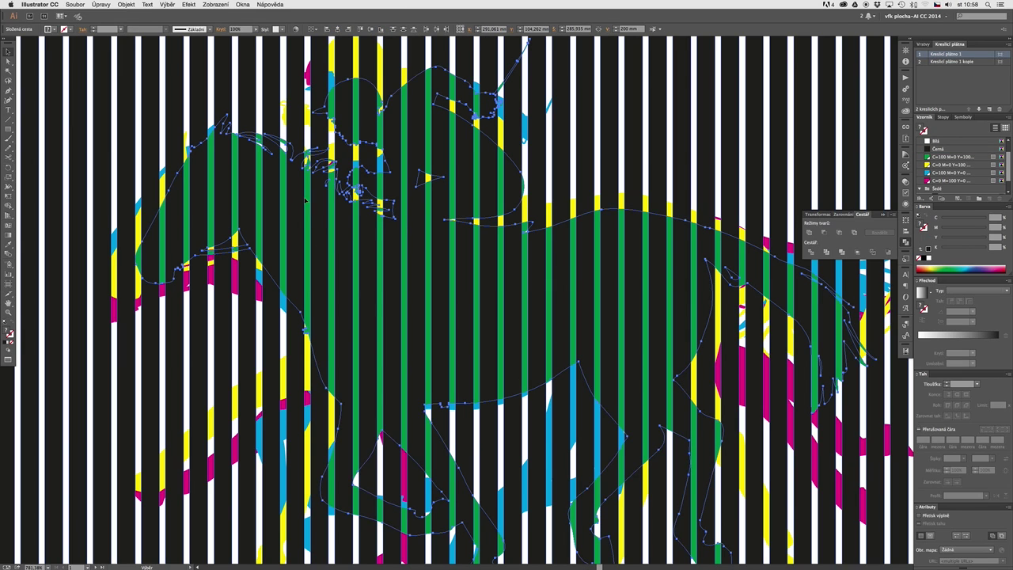
left_click(825, 233)
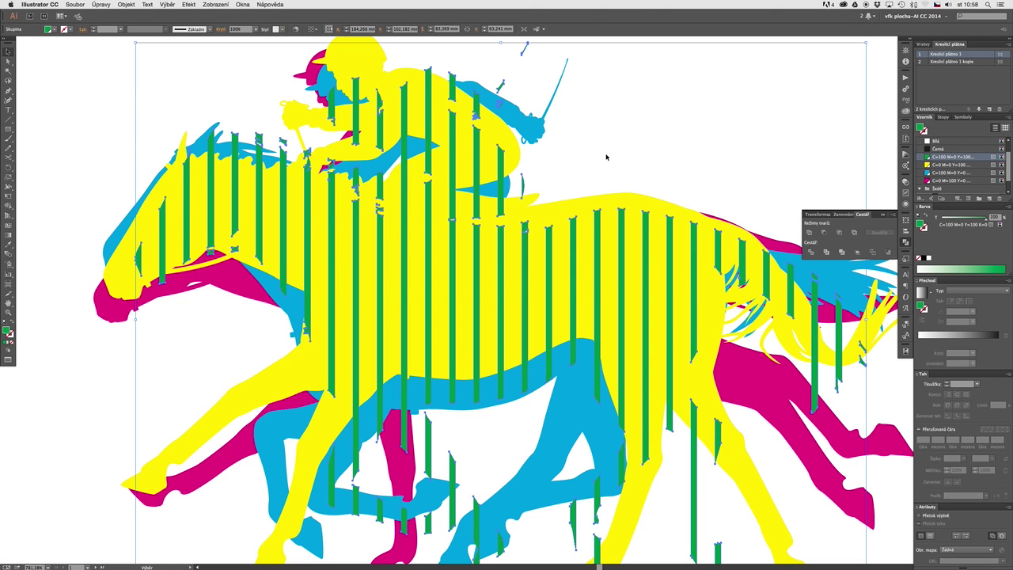
left_click(587, 144)
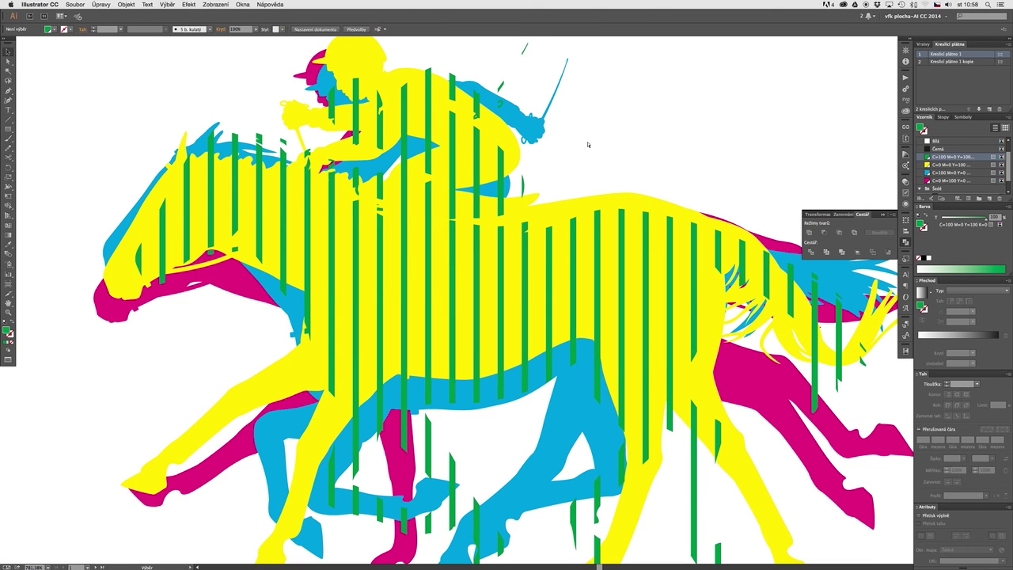
Step: Paste the mask in front of the artwork again and shift it right by one gap width, 0.689 mm
key("super+0")
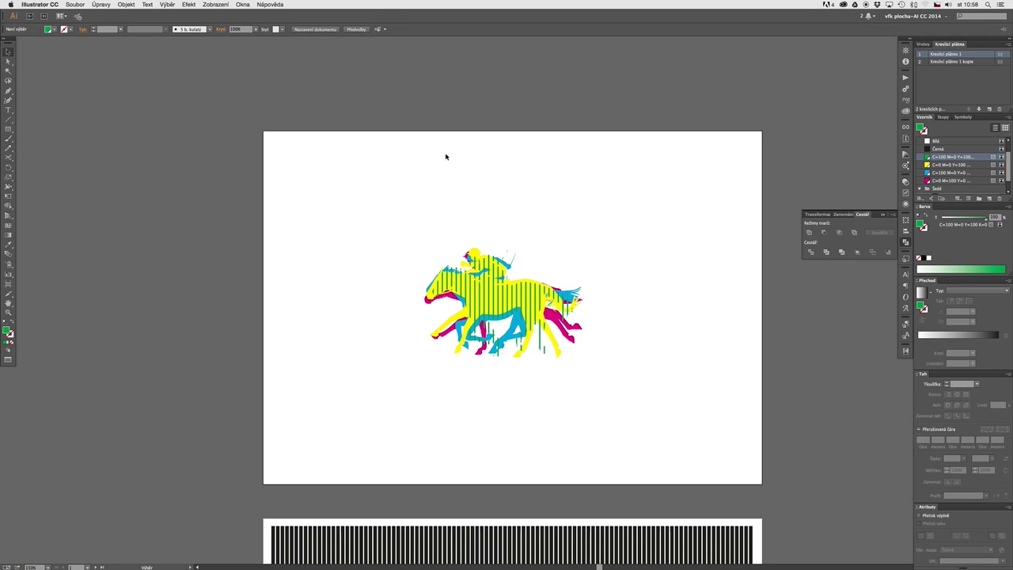
left_click(103, 6)
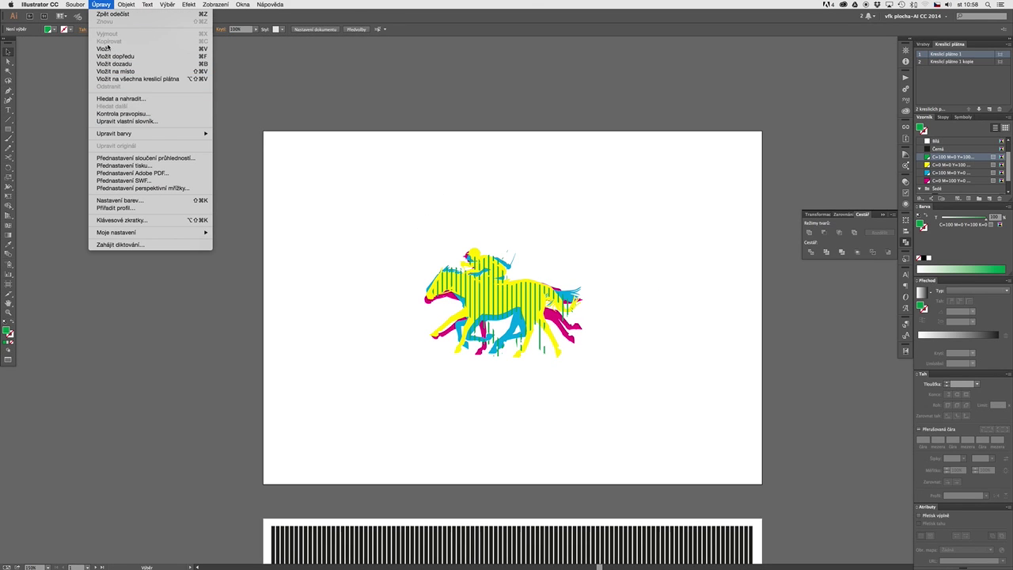
left_click(111, 56)
key("super+space")
left_click_drag(259, 129, 301, 148)
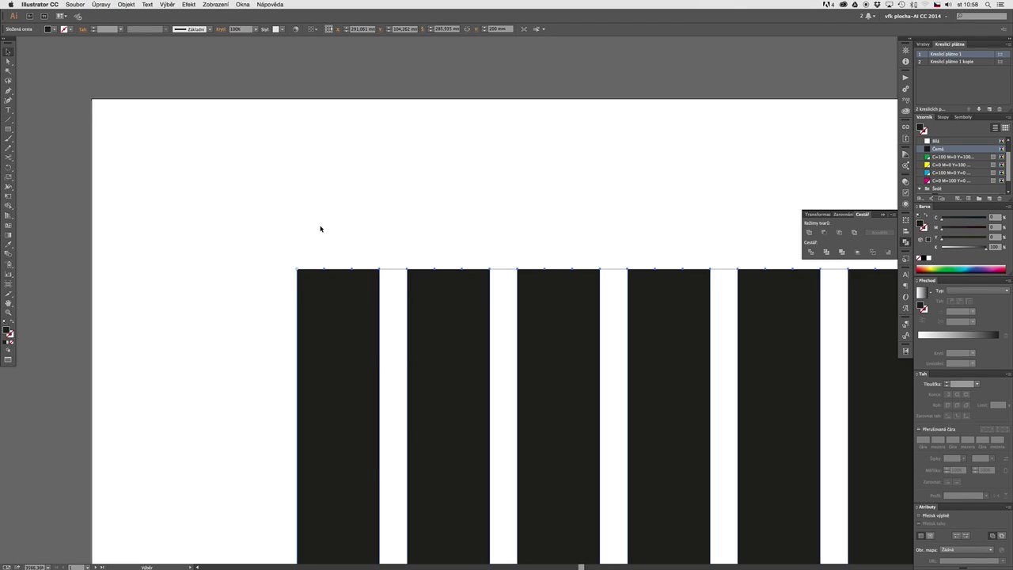
key("a")
left_click(306, 273)
left_click_drag(299, 271, 317, 269)
left_click_drag(321, 270, 325, 270)
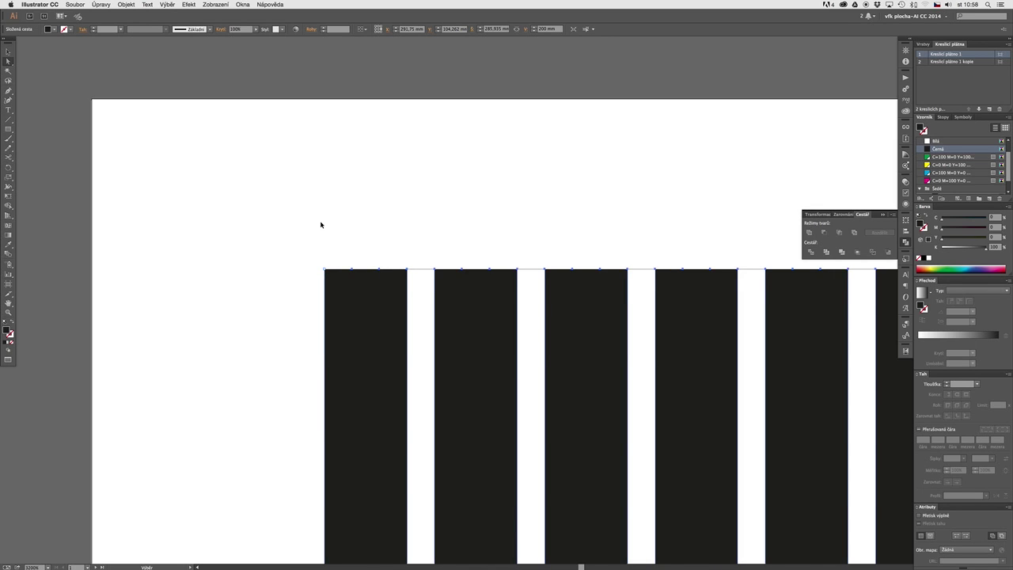
Step: Subtract the shifted striped mask from the yellow horse silhouette with Minus Front
key("super+minus")
key("super+minus")
key("super+minus")
key("super+minus")
key("super+minus")
key("super+minus")
key("super+minus")
left_click_drag(597, 362, 186, 149)
key("super+space")
left_click_drag(369, 301, 610, 500)
key("v")
left_click(496, 299)
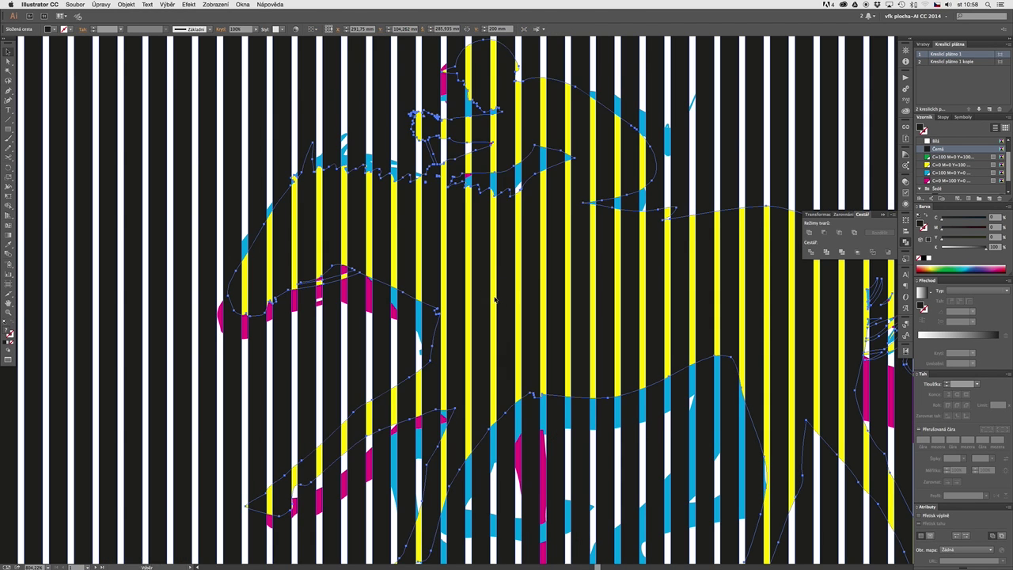
left_click(824, 233)
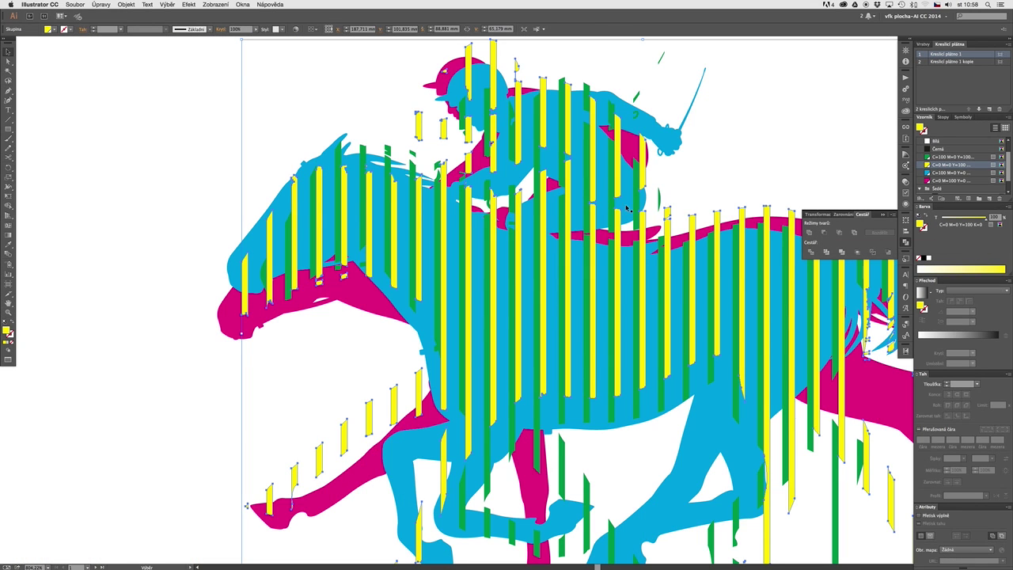
Step: Paste the striped mask in front of the horses again and shift it right by two gap widths of 0.689 mm
key("super+0")
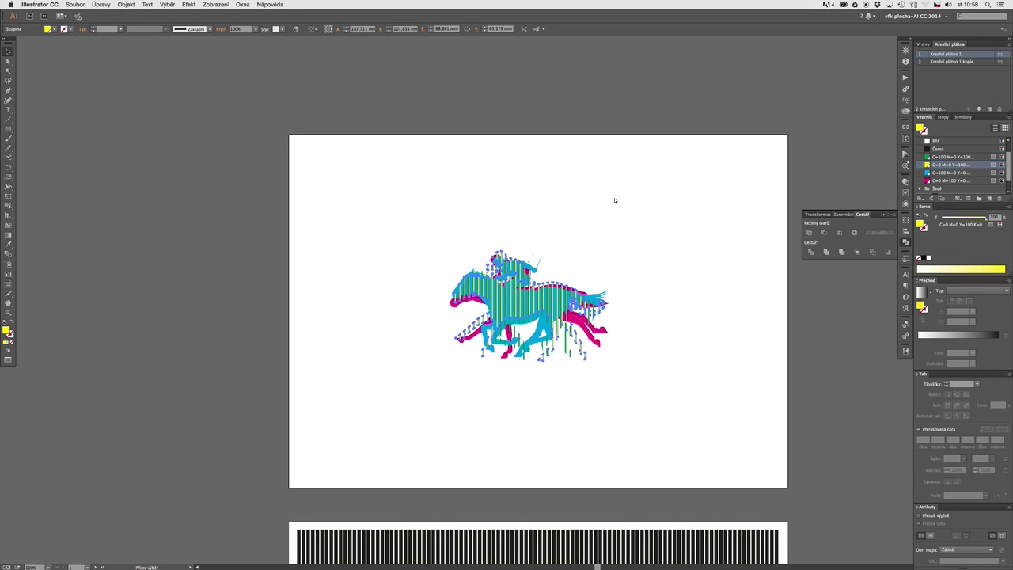
key("super+minus")
left_click(436, 230)
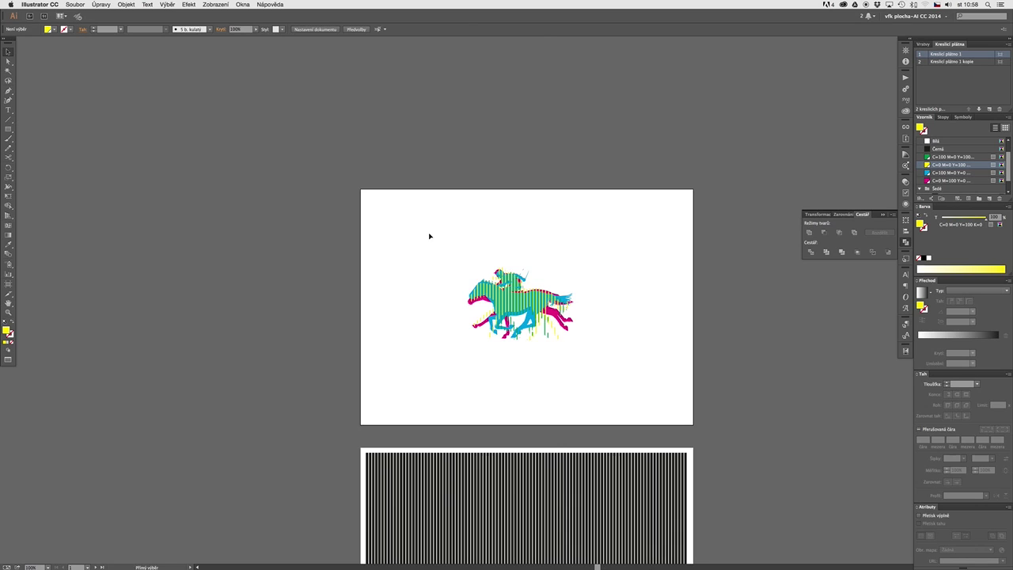
key("super+f")
left_click_drag(358, 186, 398, 205)
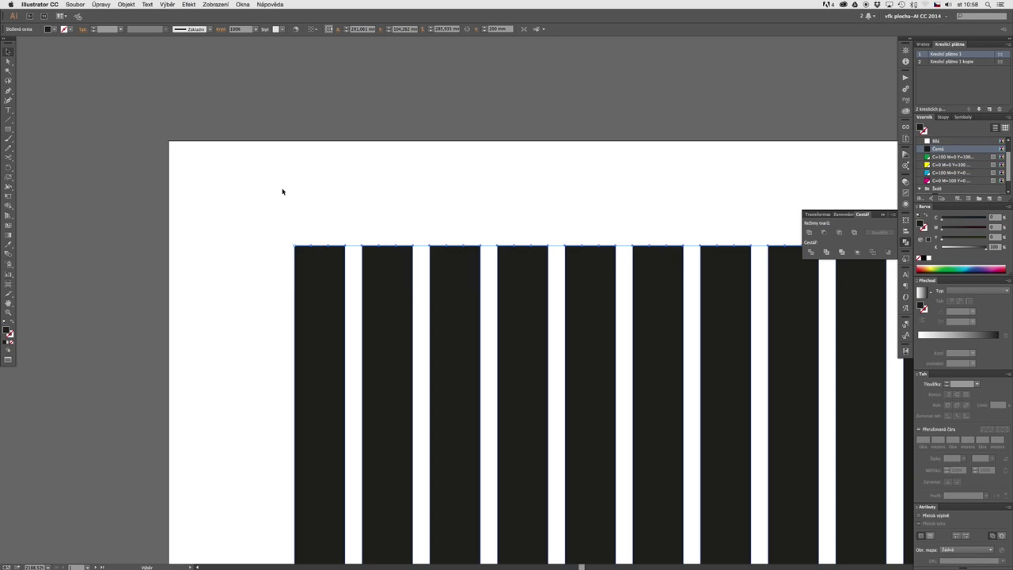
key("a")
left_click_drag(295, 247, 312, 246)
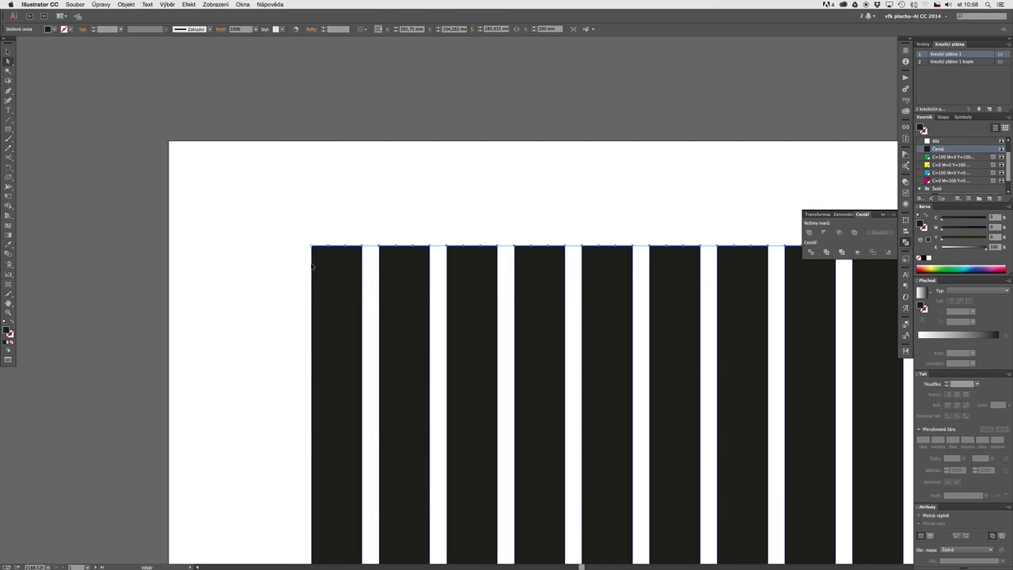
key("super+d")
key("super+minus")
key("super+minus")
key("super+minus")
key("super+minus")
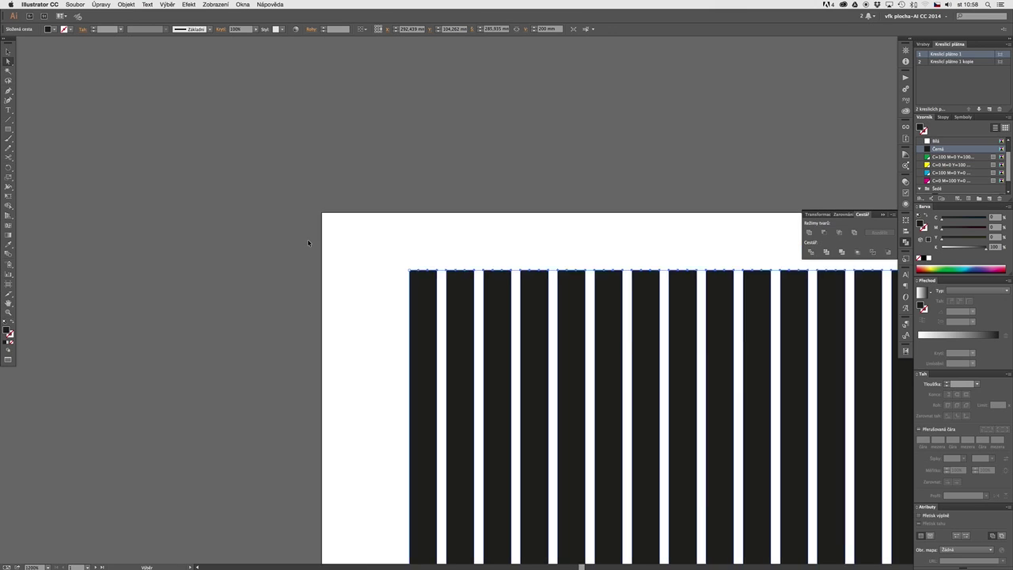
Step: Subtract the shifted striped mask from the cyan horse silhouette with Minus Front
key("super+0")
key("z")
left_click_drag(277, 223, 461, 339)
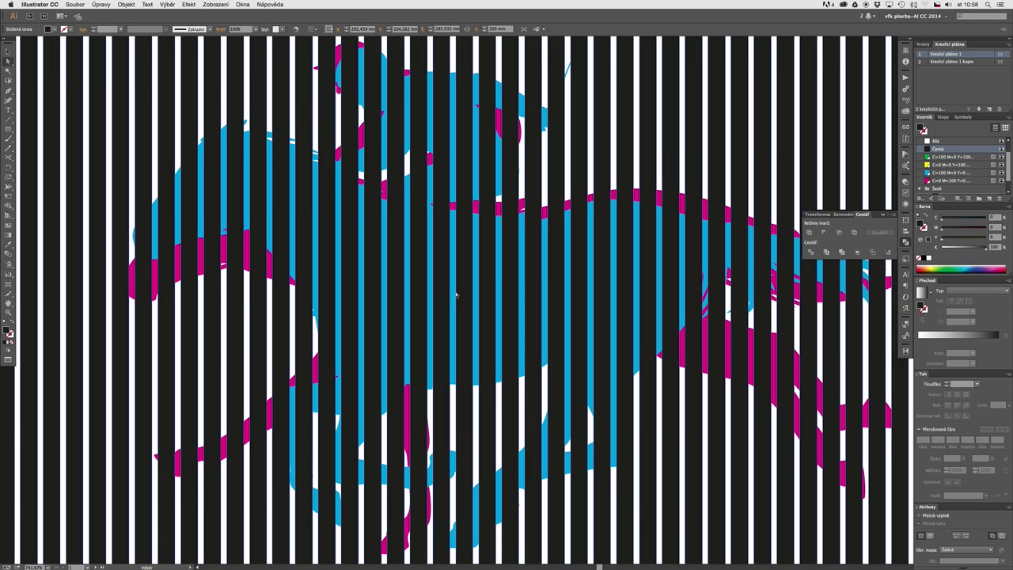
key("v")
left_click(478, 293)
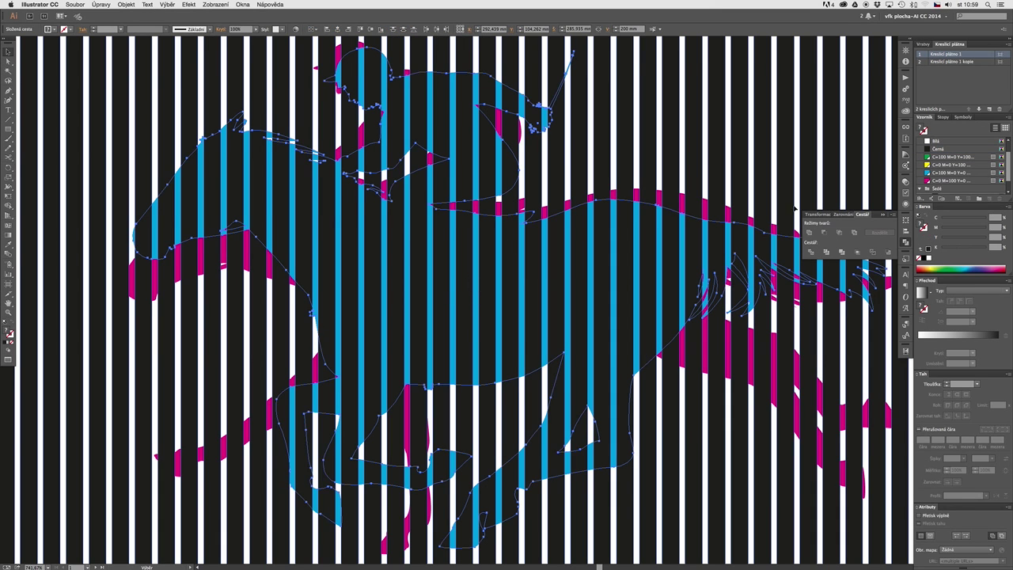
left_click(824, 235)
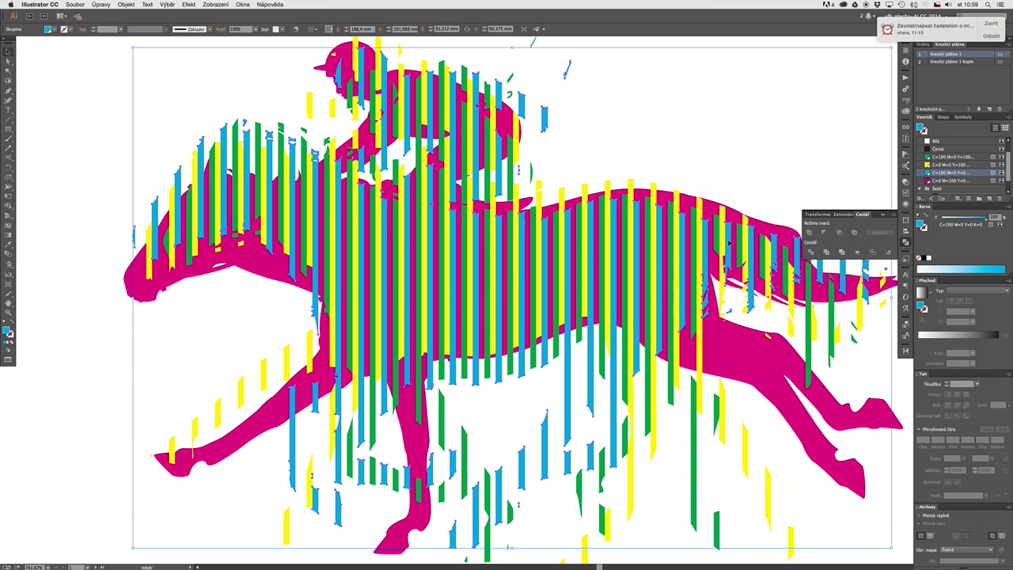
Step: Paste a fresh copy of the striped mask in front of the artwork and shift it right by three gap widths of 0.689 mm
key("super+0")
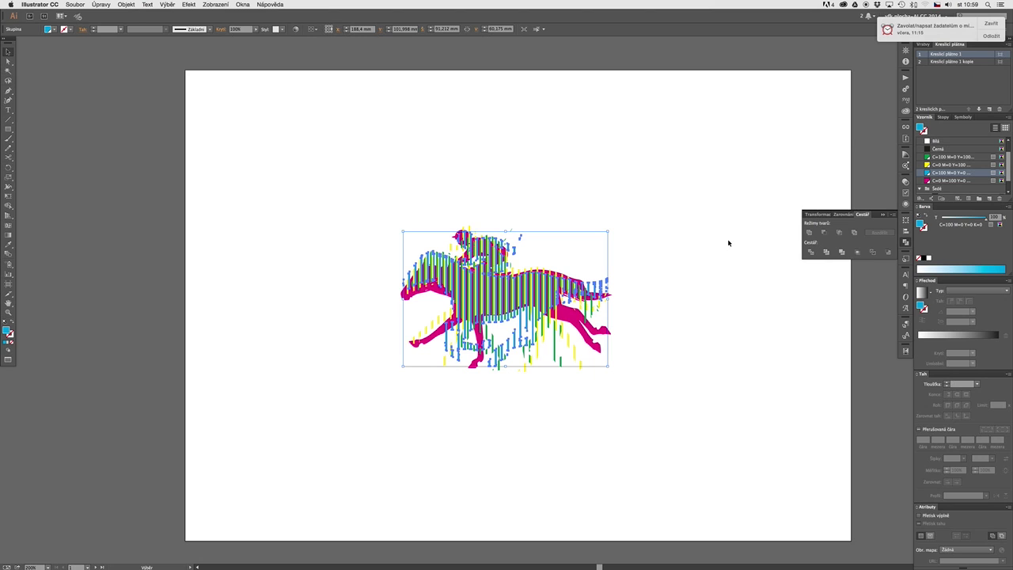
left_click_drag(475, 198, 506, 221)
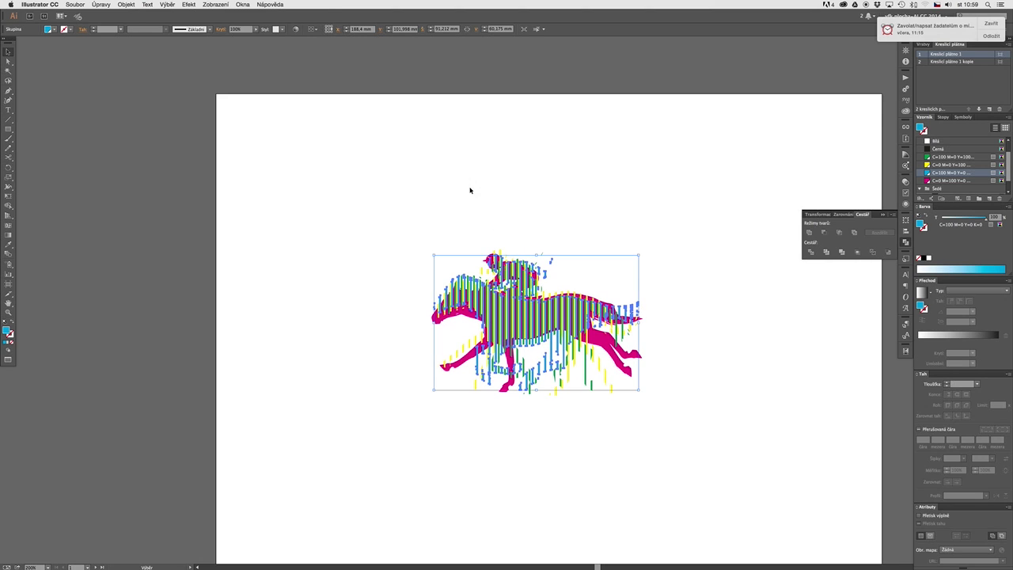
left_click(388, 219)
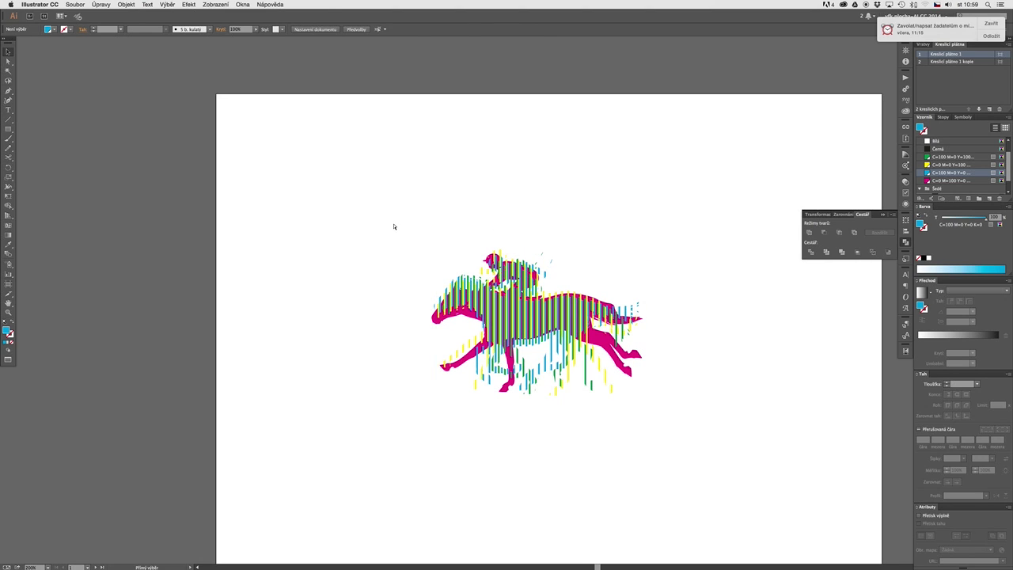
key("super+f")
key("z")
left_click_drag(229, 97, 291, 126)
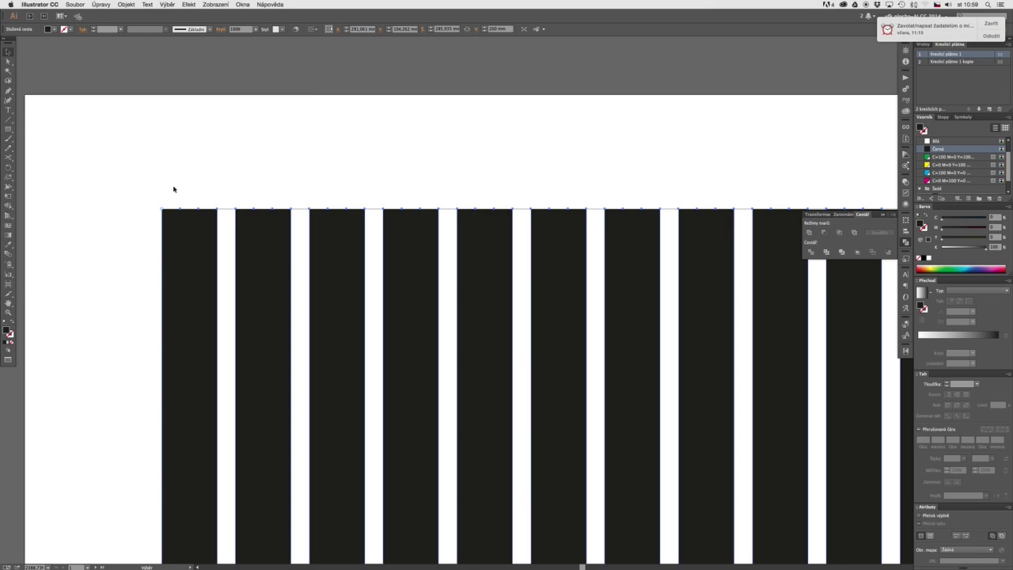
key("a")
left_click_drag(162, 210, 180, 220)
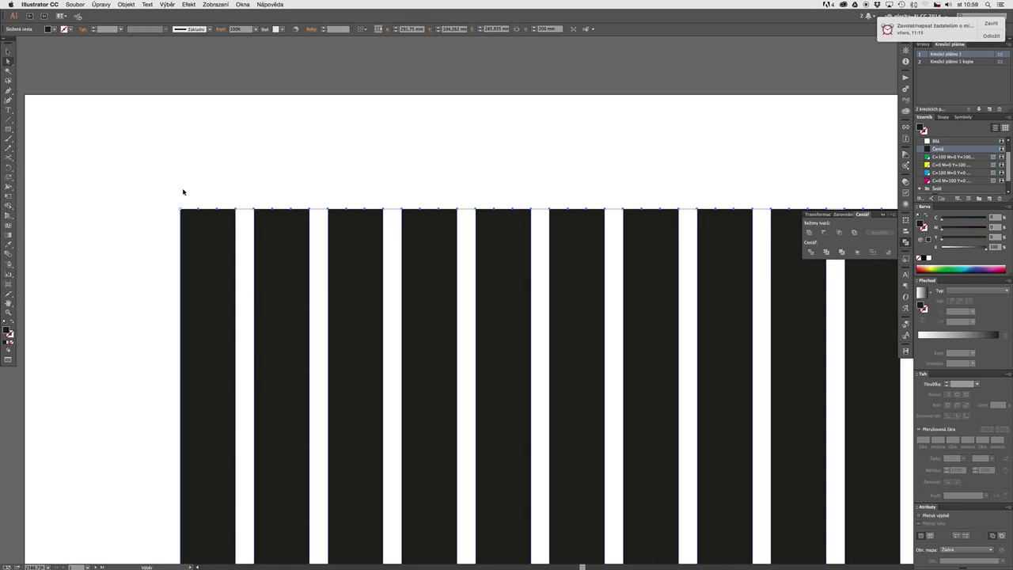
key("super+d")
key("Right")
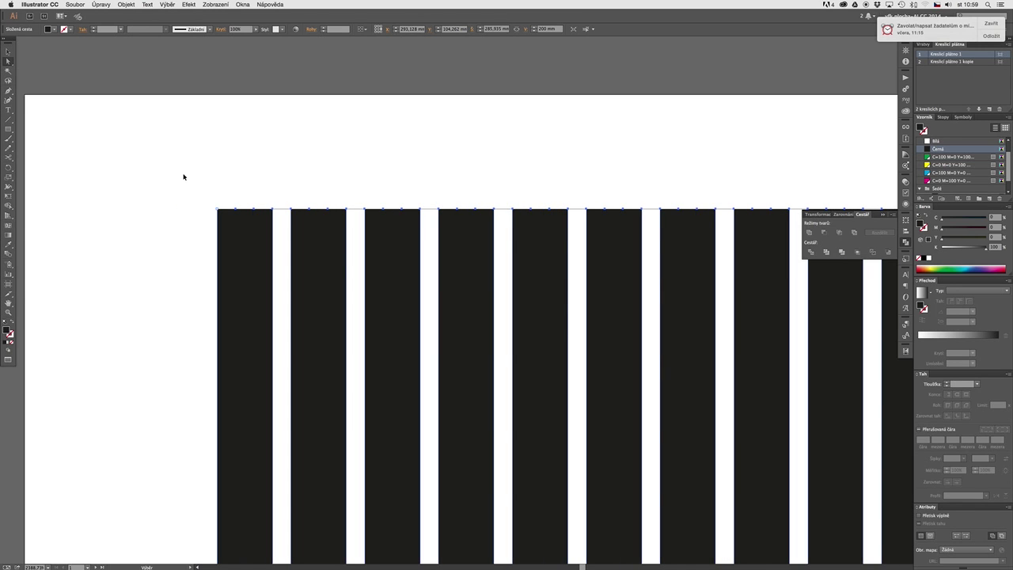
Step: Subtract the shifted striped mask from the magenta horse silhouette with Minus Front
key("super+minus")
key("super+minus")
key("super+minus")
key("super+minus")
key("super+minus")
key("super+minus")
key("super+minus")
left_click_drag(546, 292, 190, 48)
left_click_drag(323, 188, 576, 352)
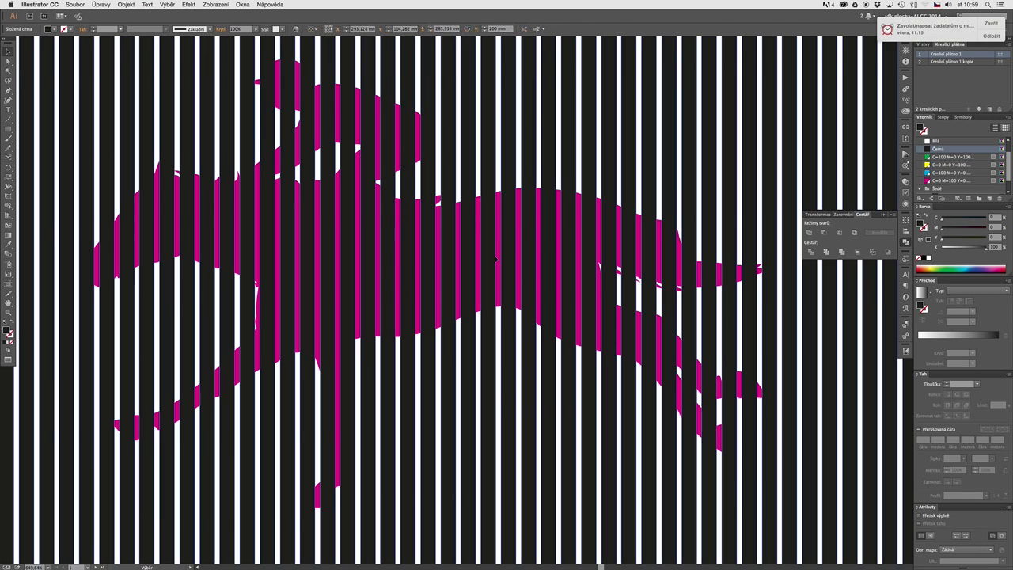
left_click(501, 286)
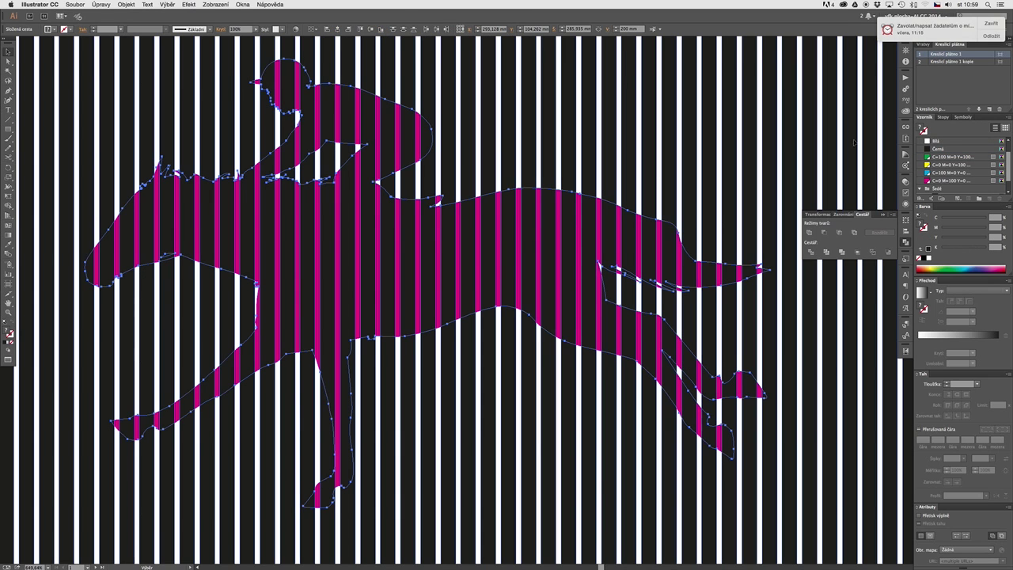
left_click(824, 233)
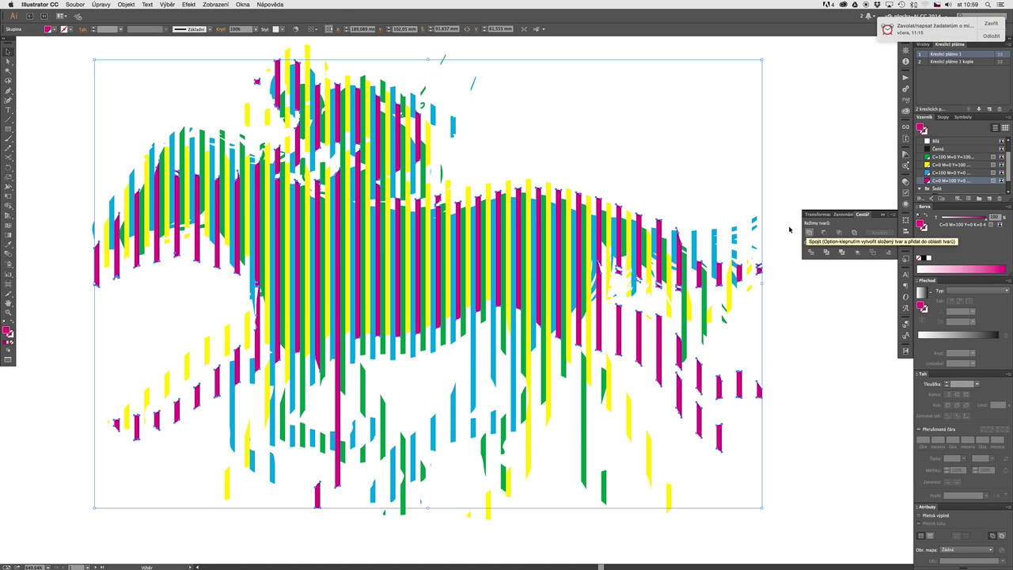
Step: Fill all four sliced horse silhouettes with the black swatch and deselect them
key("super+minus")
key("super+minus")
key("super+minus")
key("super+minus")
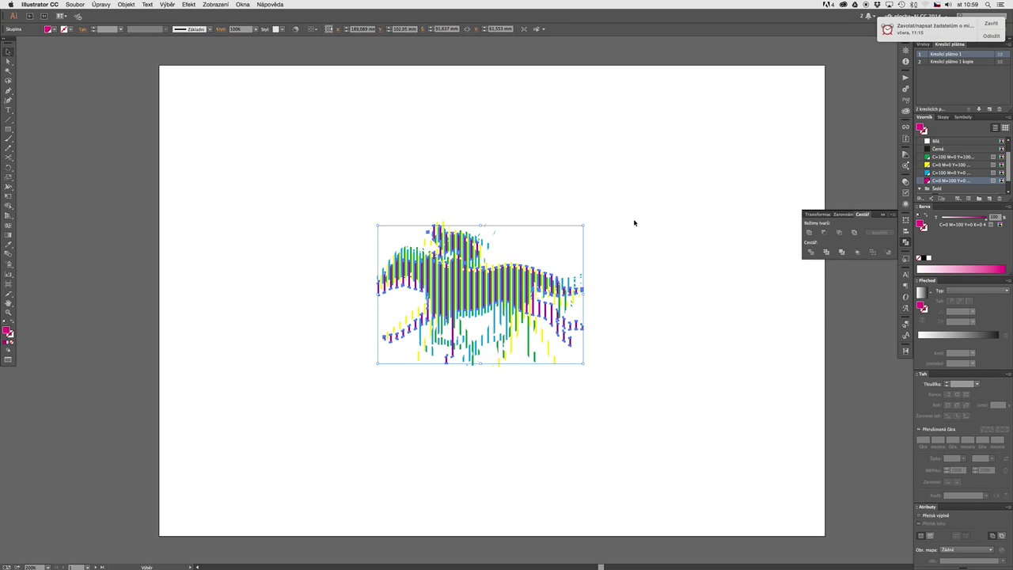
left_click(622, 196)
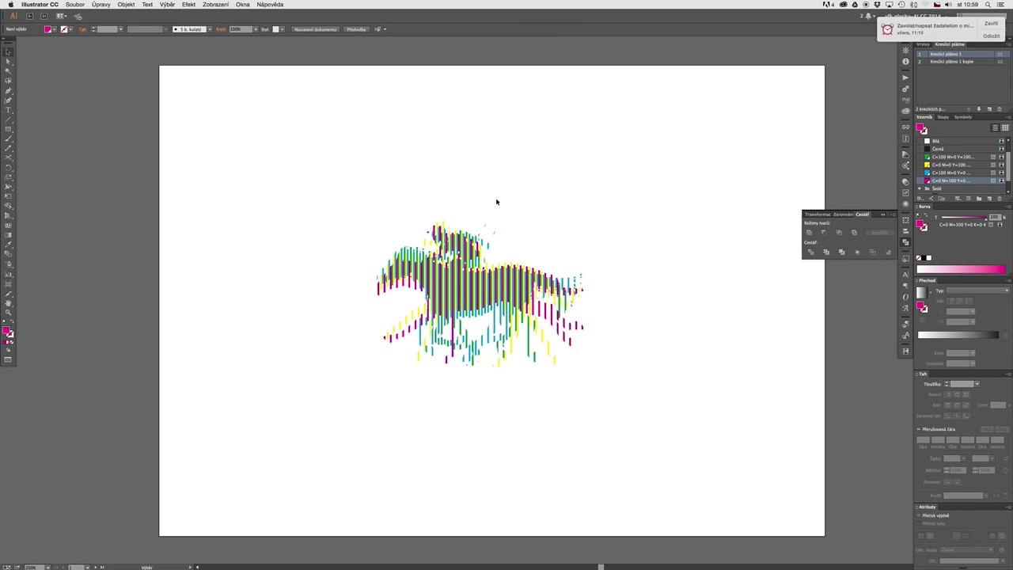
key("a")
key("v")
left_click_drag(359, 198, 614, 369)
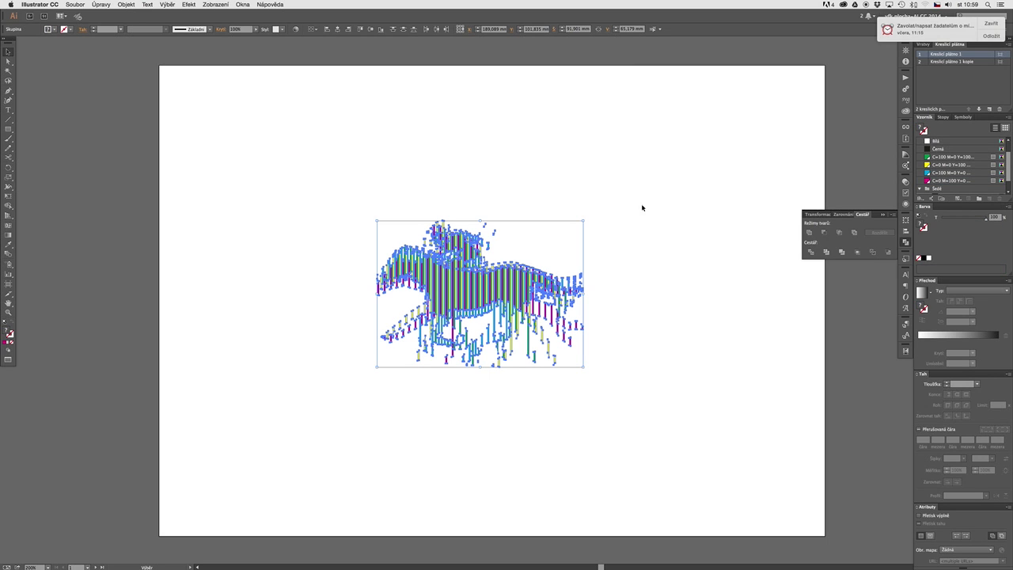
left_click(931, 148)
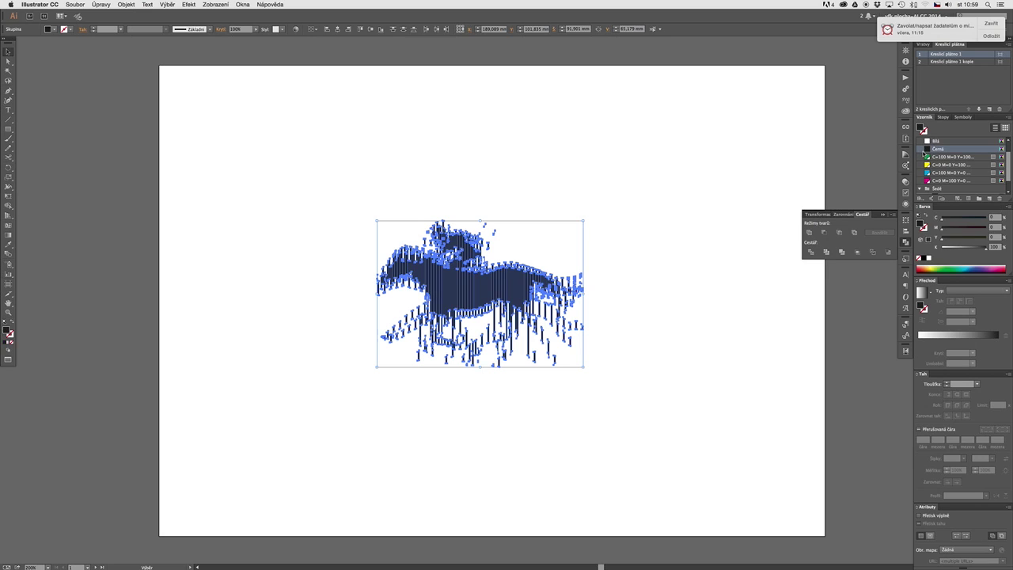
left_click(567, 181)
Step: Paste the striped mask in front of the black sliced artwork and select it for moving
key("a")
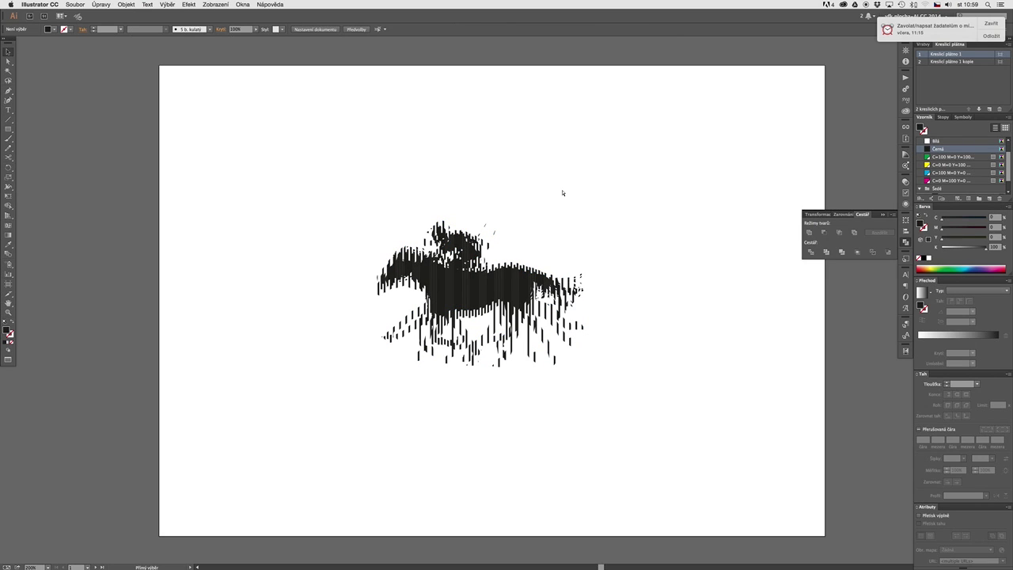
key("super+f")
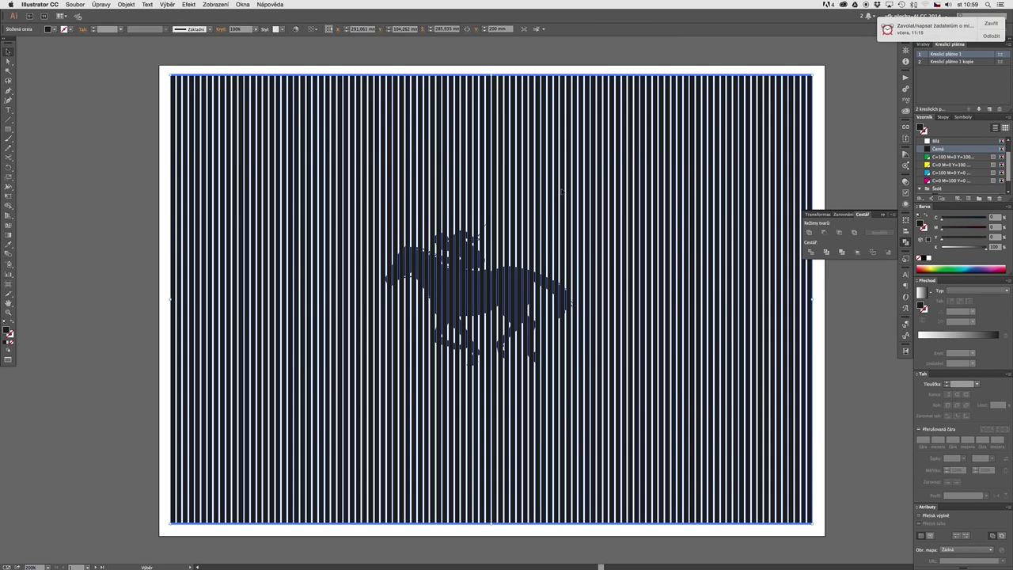
left_click(502, 54)
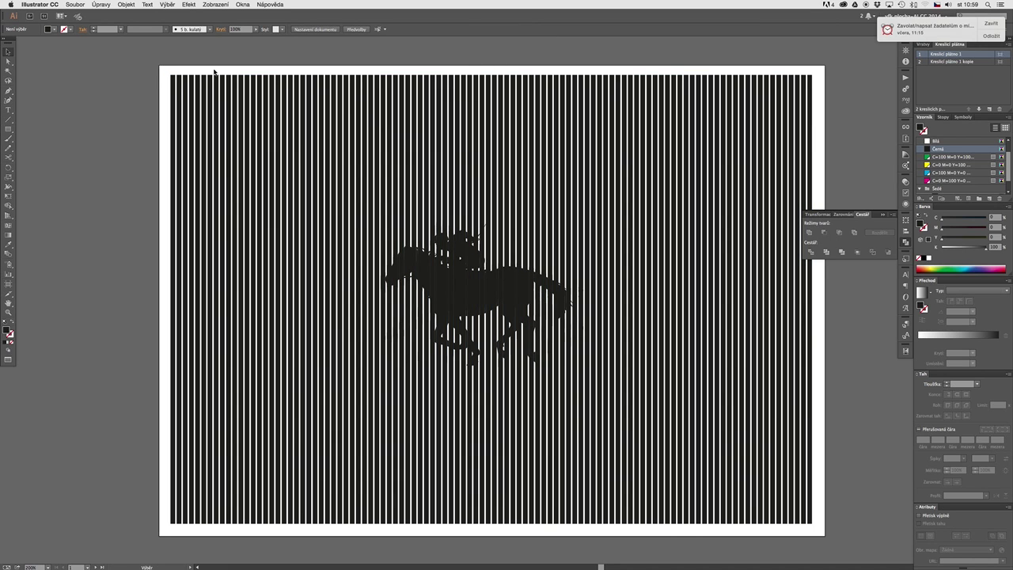
left_click(172, 83)
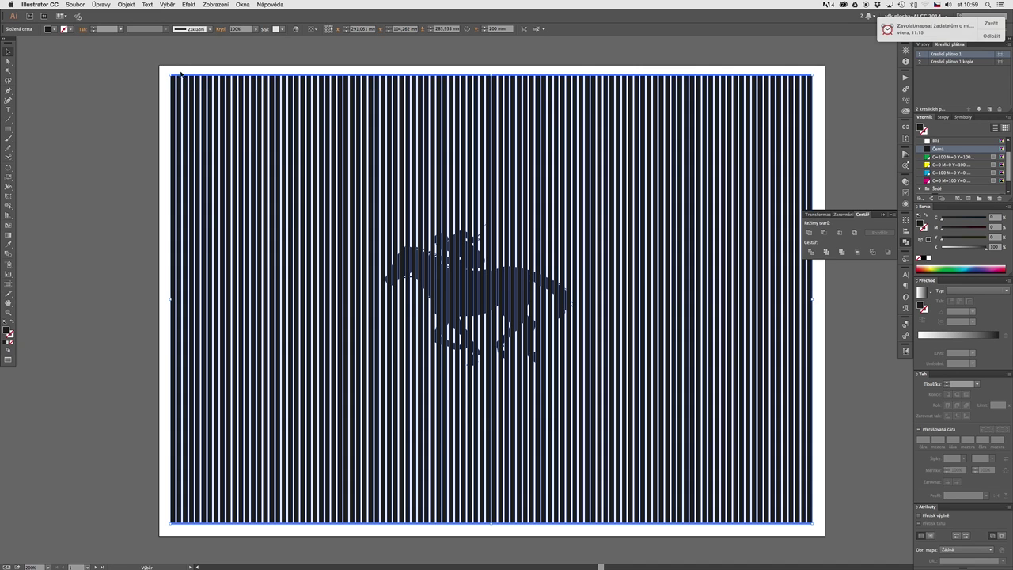
key("a")
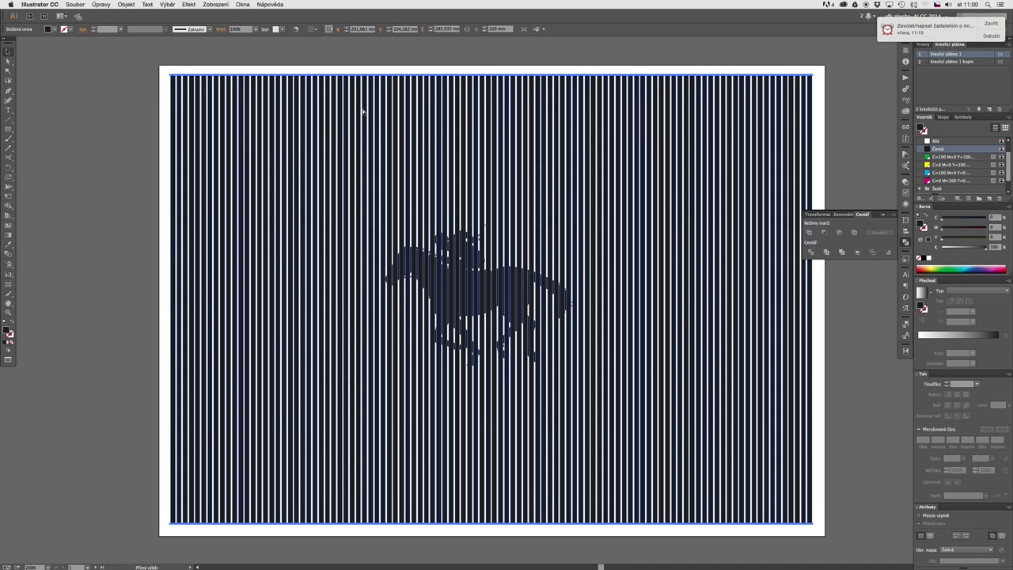
Step: Nudge the striped mask right over the black artwork, one 0.689 mm gap at a time, to preview the running-horse animation
key("Right")
key("Right")
key("Right")
key("Right")
key("Right")
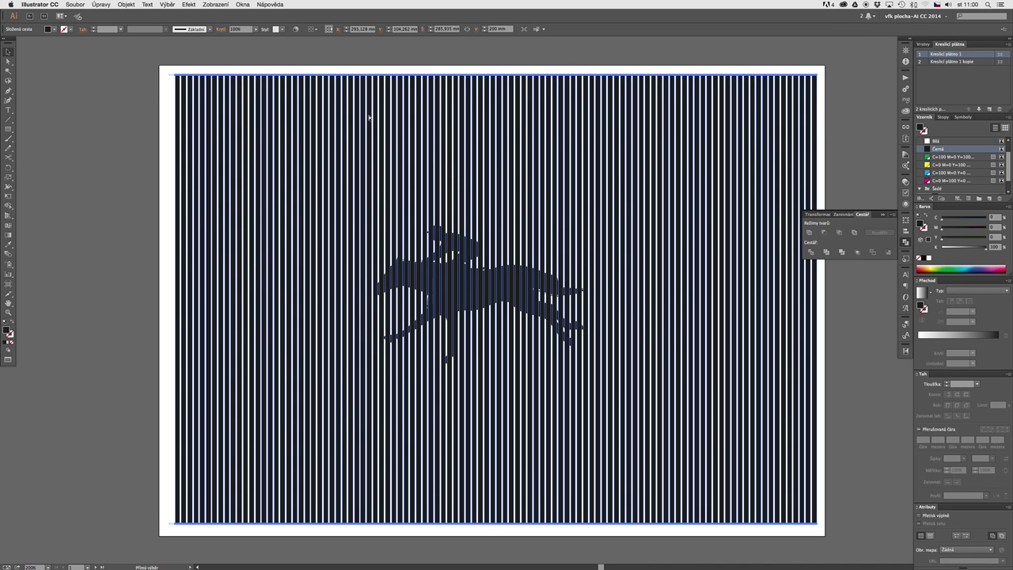
key("Right")
key("Right")
key("Right")
key("Right")
key("Right")
key("Right")
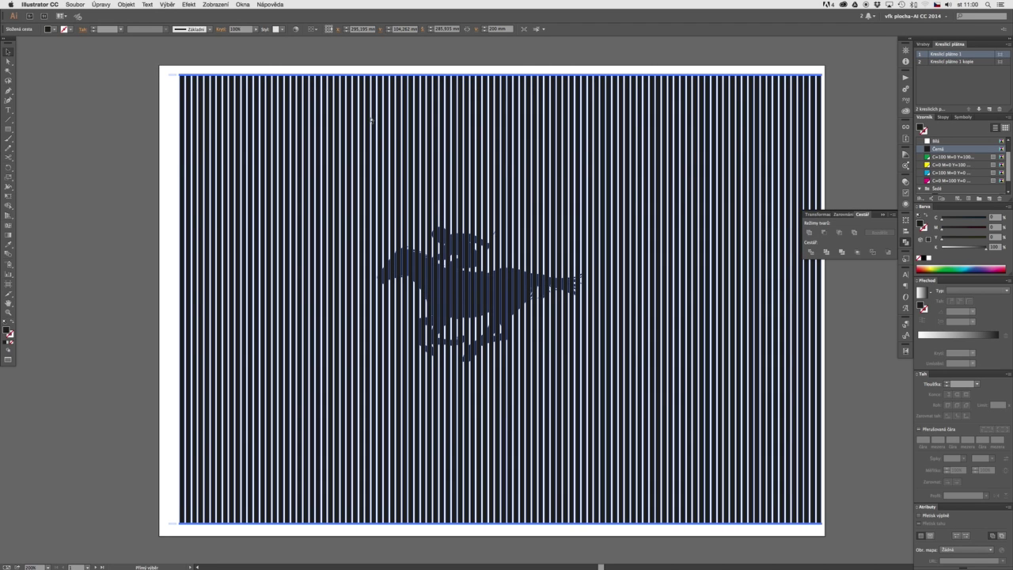
key("Right")
key("Right")
key("Right")
key("Right")
key("Right")
key("Right")
key("Right")
key("Right")
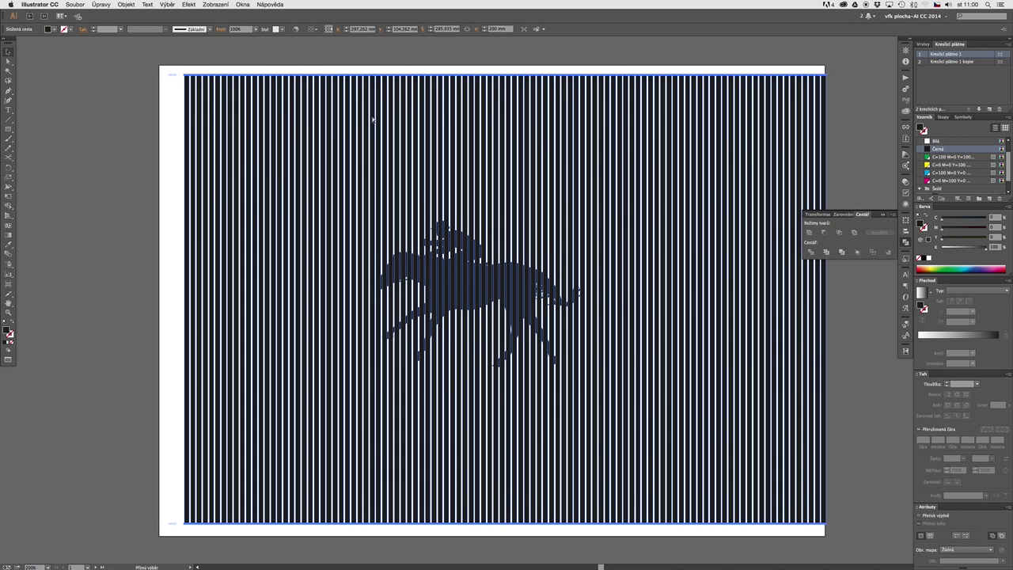
key("Right")
key("Right")
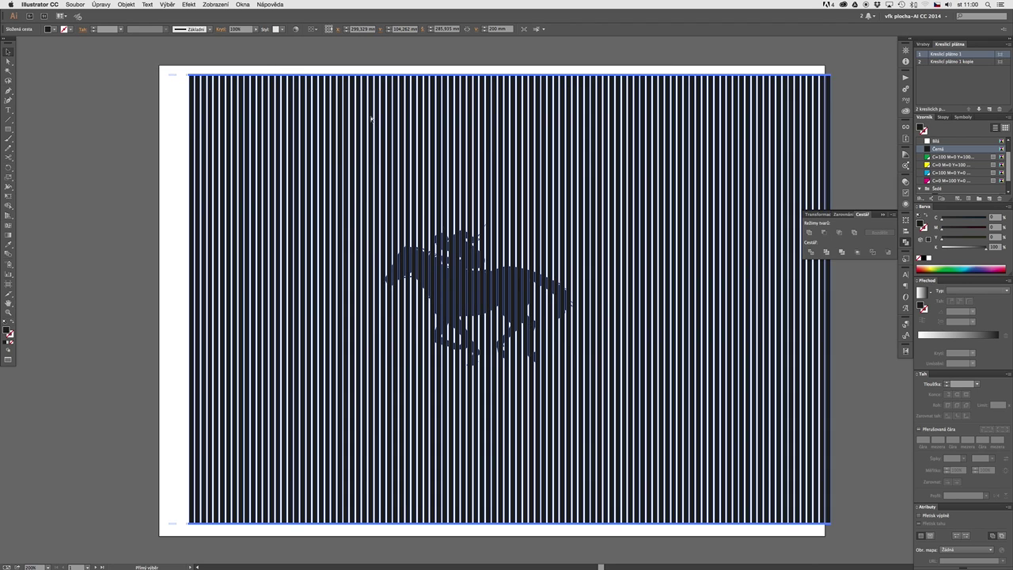
Step: Nudge the striped mask back left in 0.689 mm increments to its starting position, playing the animation in reverse
key("Left")
key("Left")
key("Left")
key("Left")
key("Left")
key("Left")
key("Left")
key("Left")
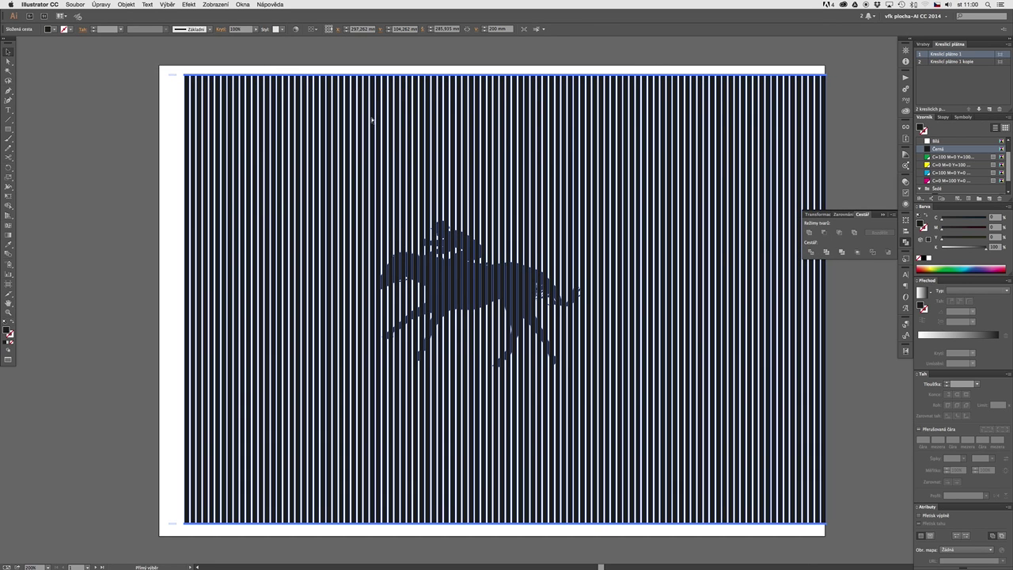
key("Left")
key("Left")
key("Left")
key("Left")
key("Left")
key("Left")
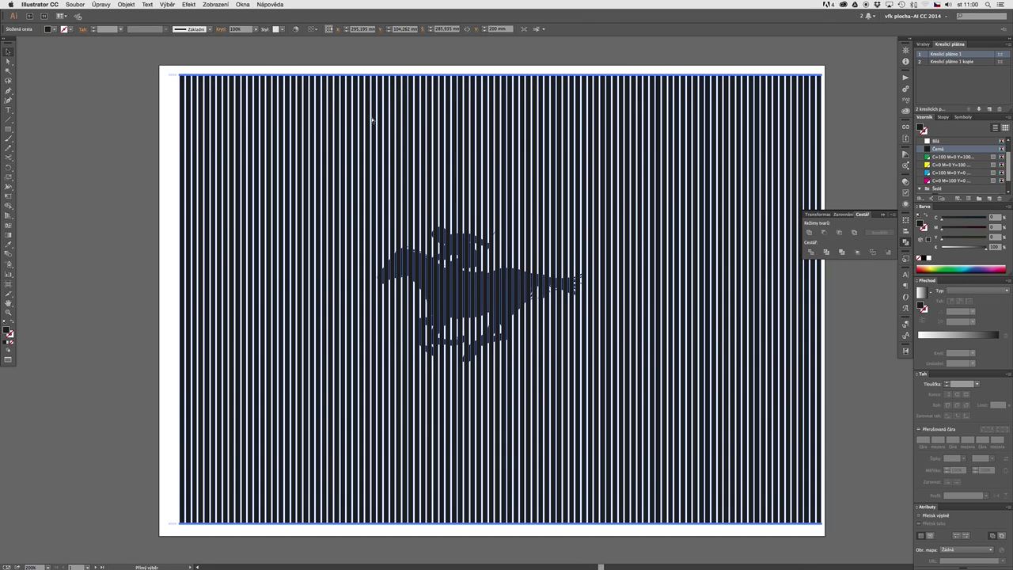
key("Left")
key("Left")
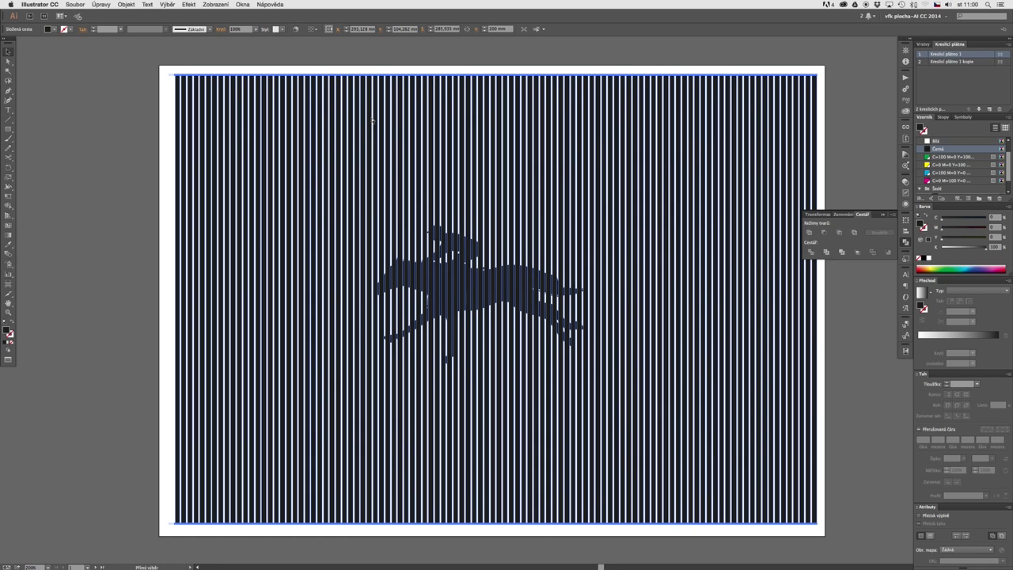
key("Left")
key("Left")
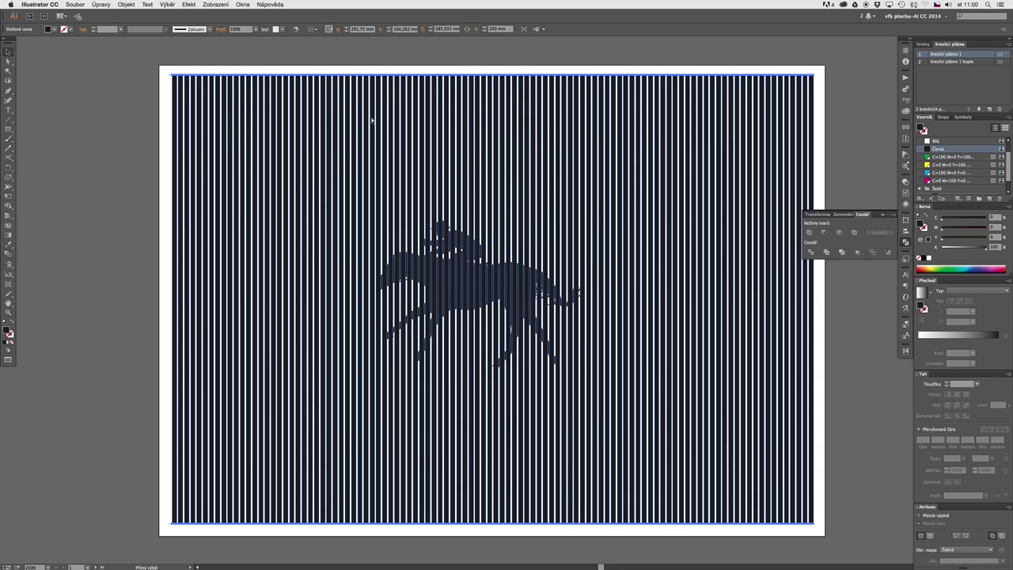
key("Left")
key("Left")
key("Left")
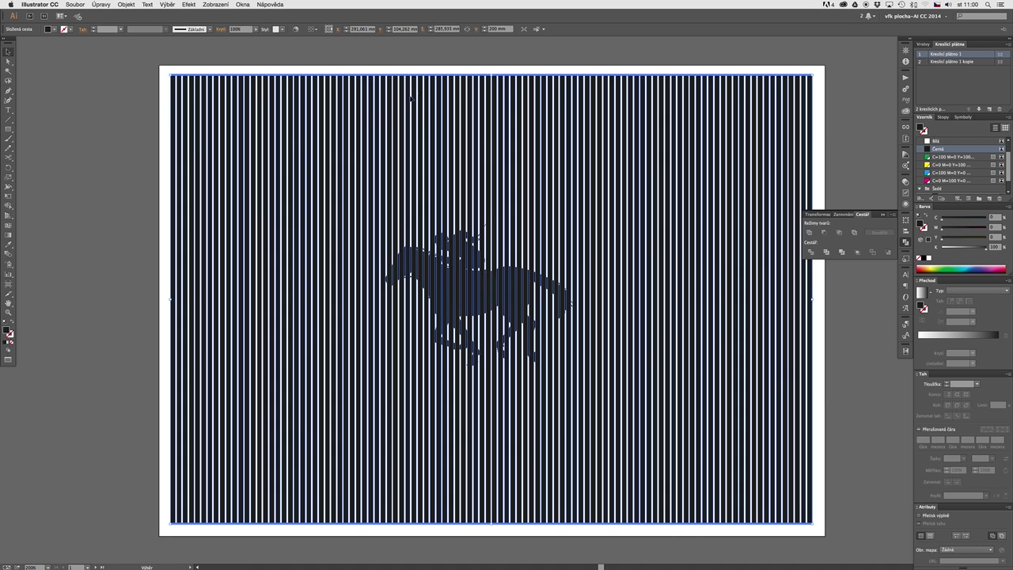
Step: Fill the striped mask and all sliced horse silhouettes with the magenta C=0 M=100 Y=0 swatch and deselect them
left_click(421, 62)
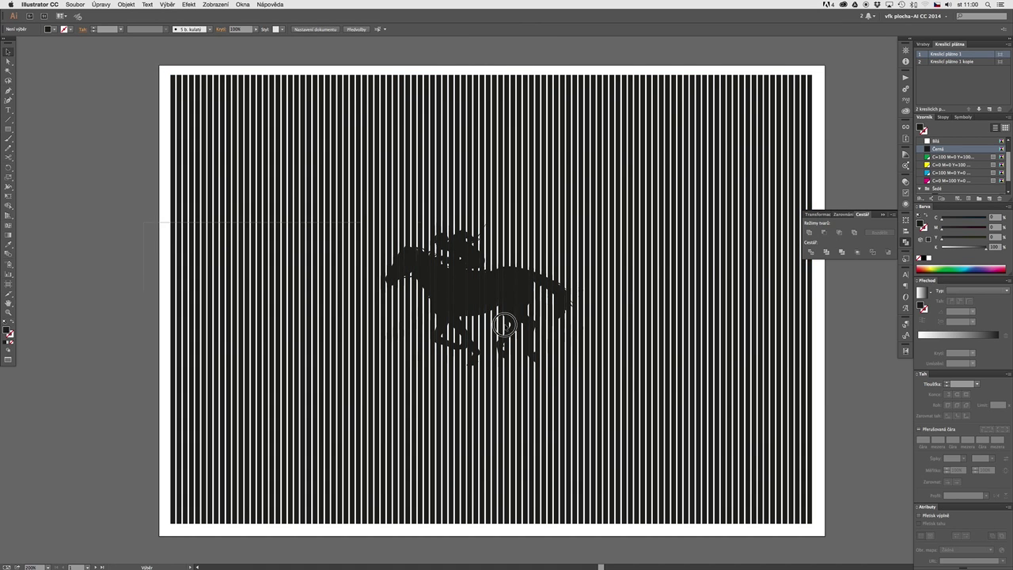
key("super+a")
left_click(943, 181)
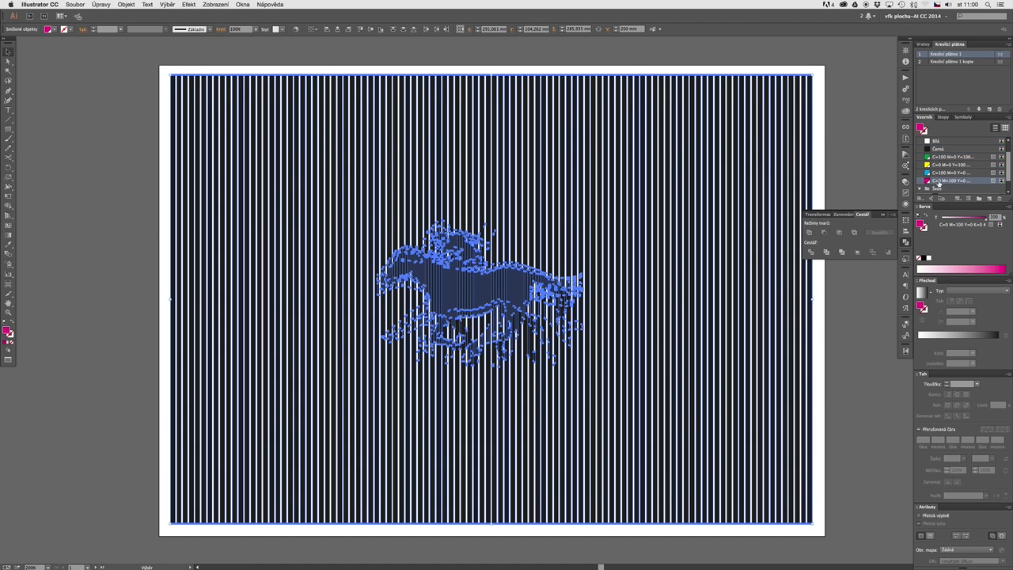
left_click(849, 133)
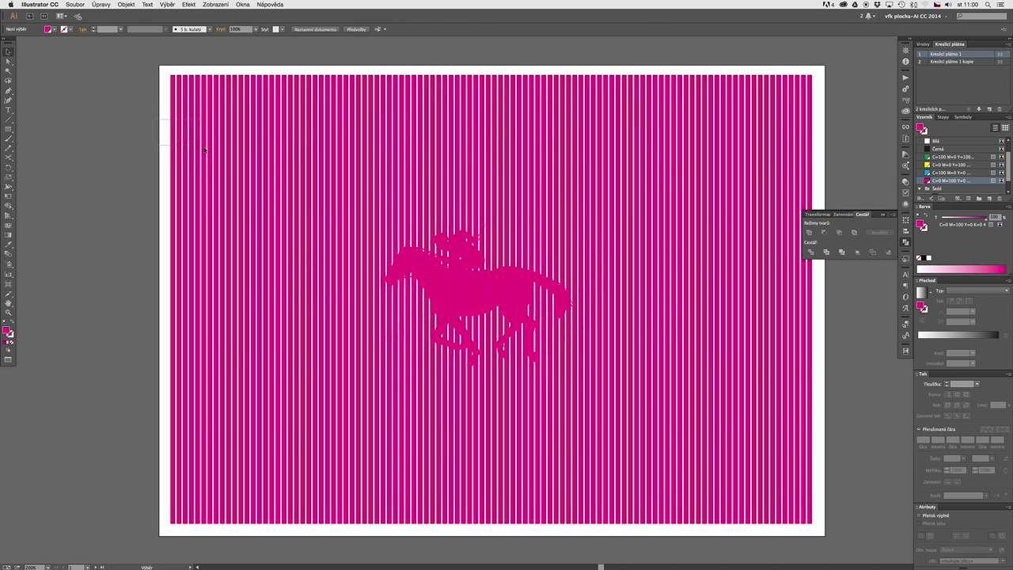
Step: Select the magenta mask and nudge it right over the magenta horses in 0.689 mm increments to preview the animation
key("a")
left_click(202, 175)
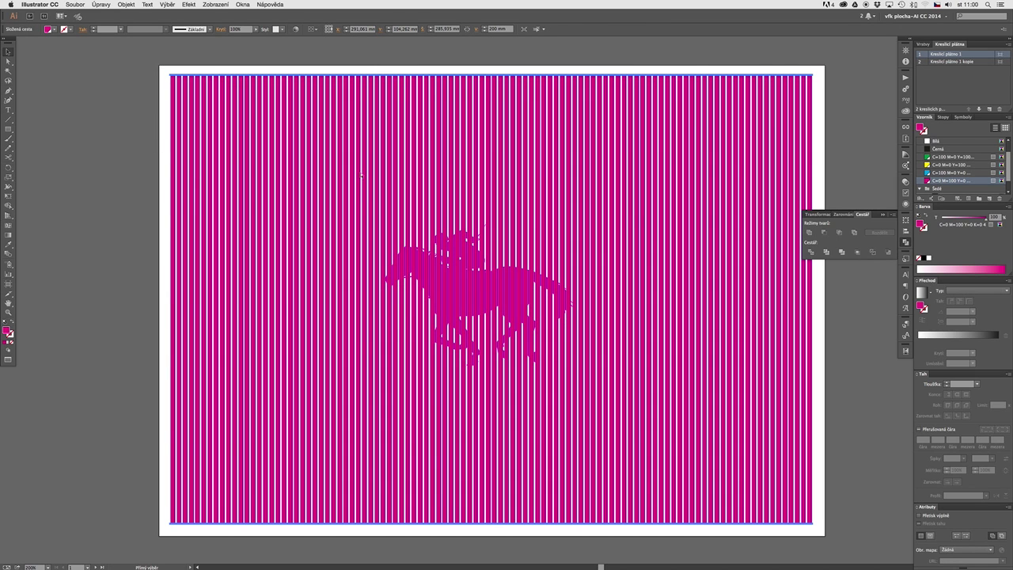
key("Right")
key("Right")
key("Right")
key("Right")
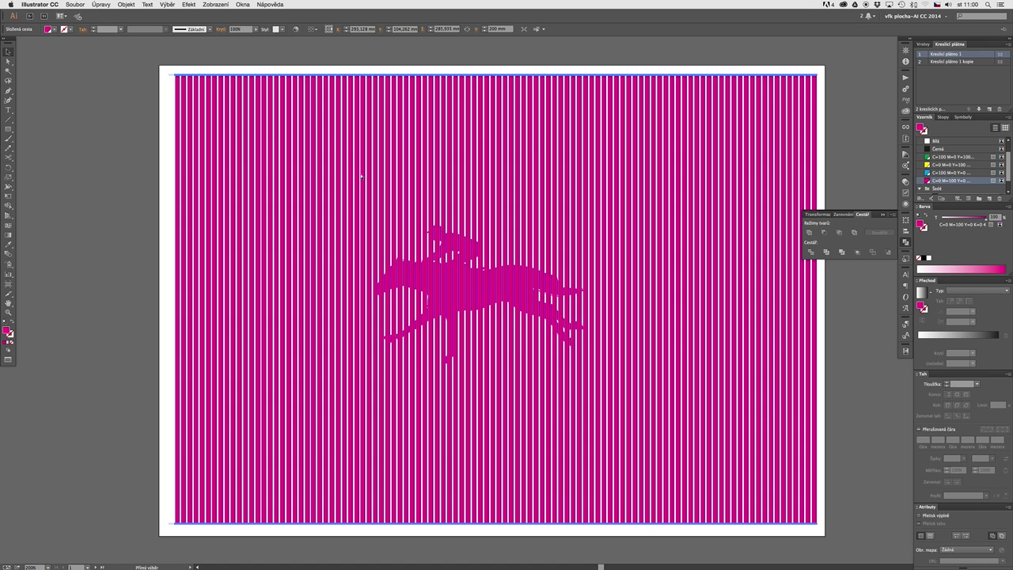
Step: Nudge the magenta mask back left in 0.689 mm increments to its starting position
key("Left")
key("Left")
key("Left")
key("Left")
key("Left")
key("Left")
key("Left")
key("Left")
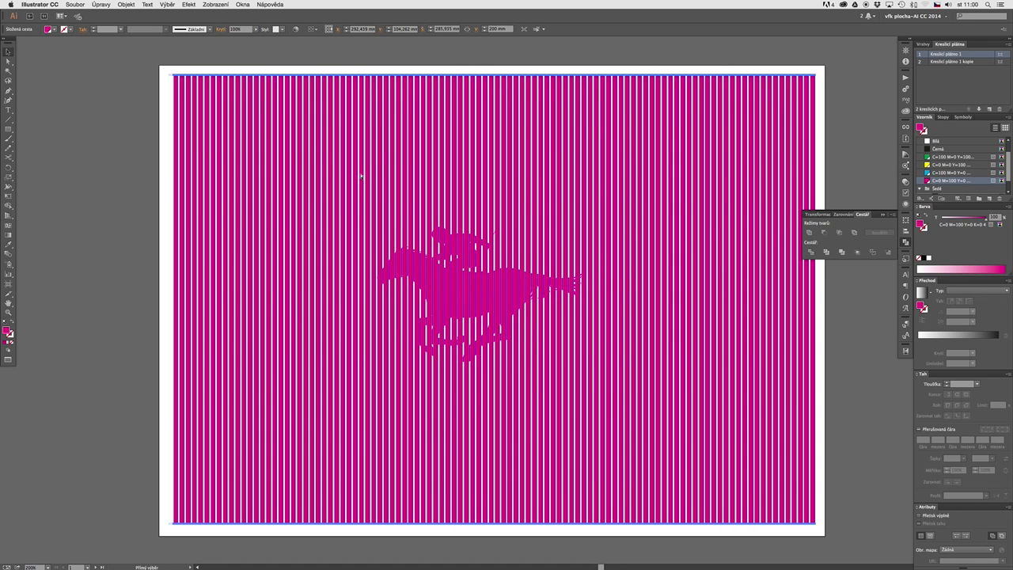
key("v")
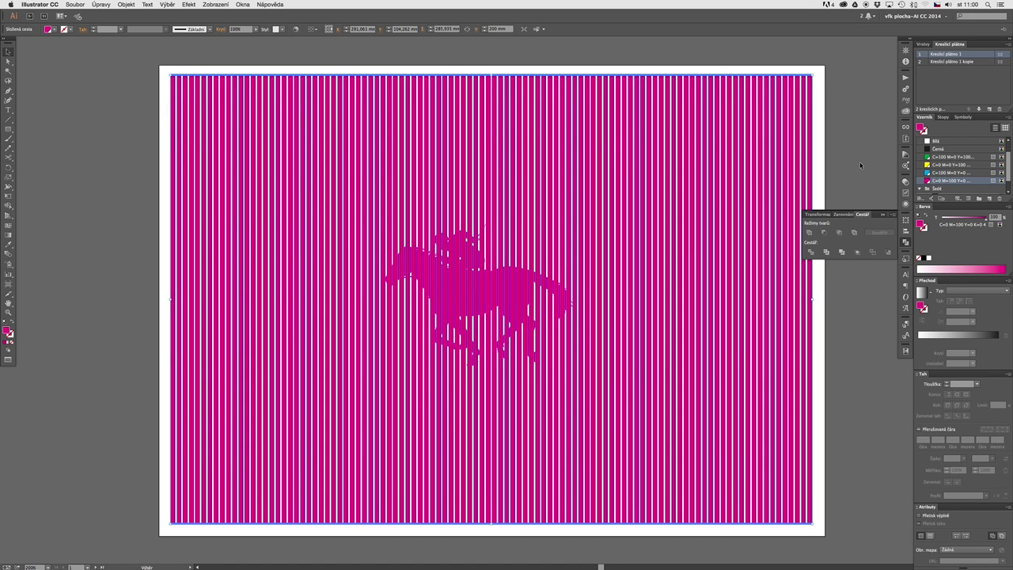
Step: Fill only the striped mask with black and nudge it right in 0.689 mm increments over the magenta horses
left_click(862, 166)
left_click(811, 165)
left_click(938, 149)
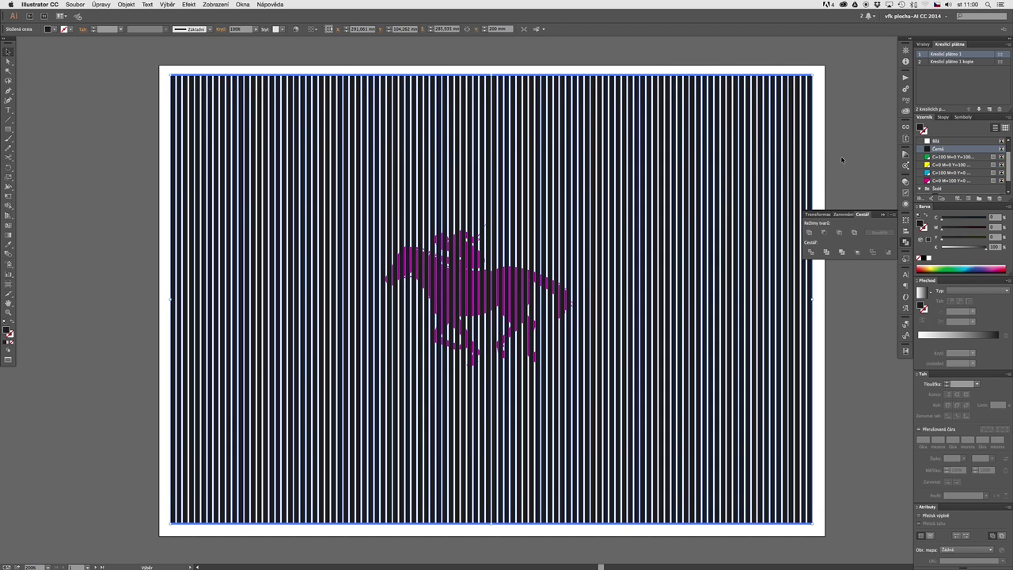
key("a")
key("Right")
key("Right")
key("Right")
key("Right")
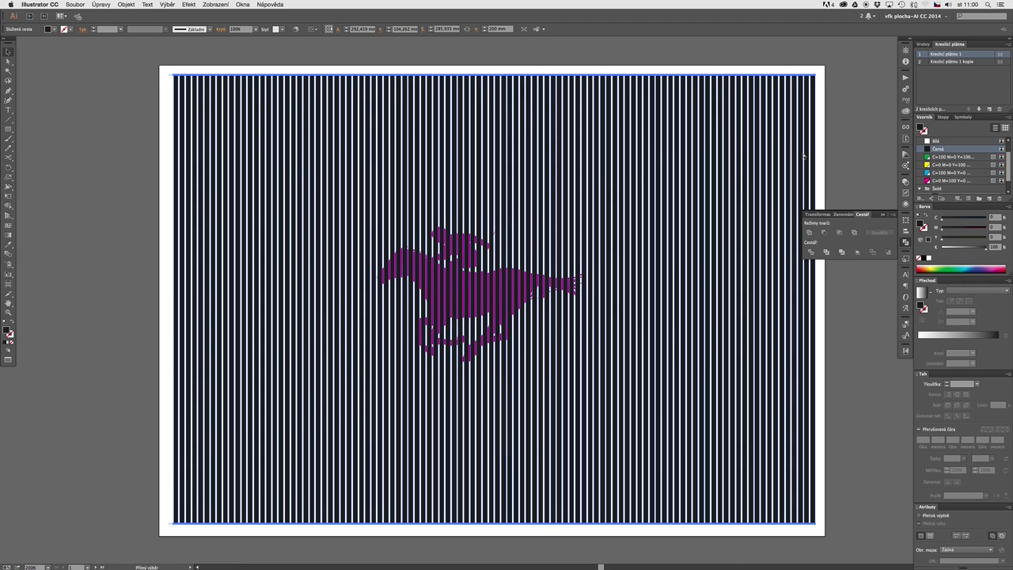
key("Right")
key("Right")
key("Right")
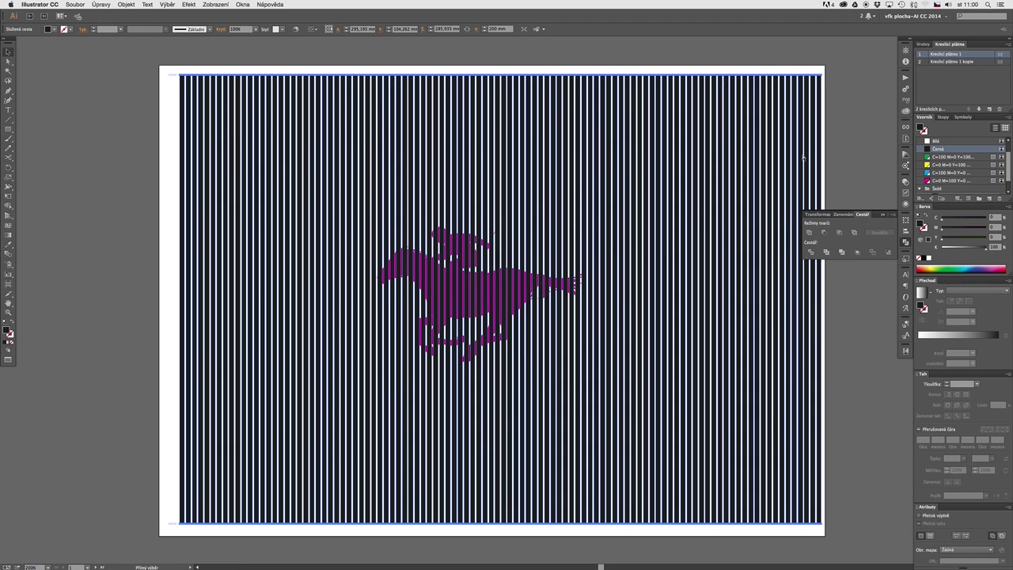
key("Right")
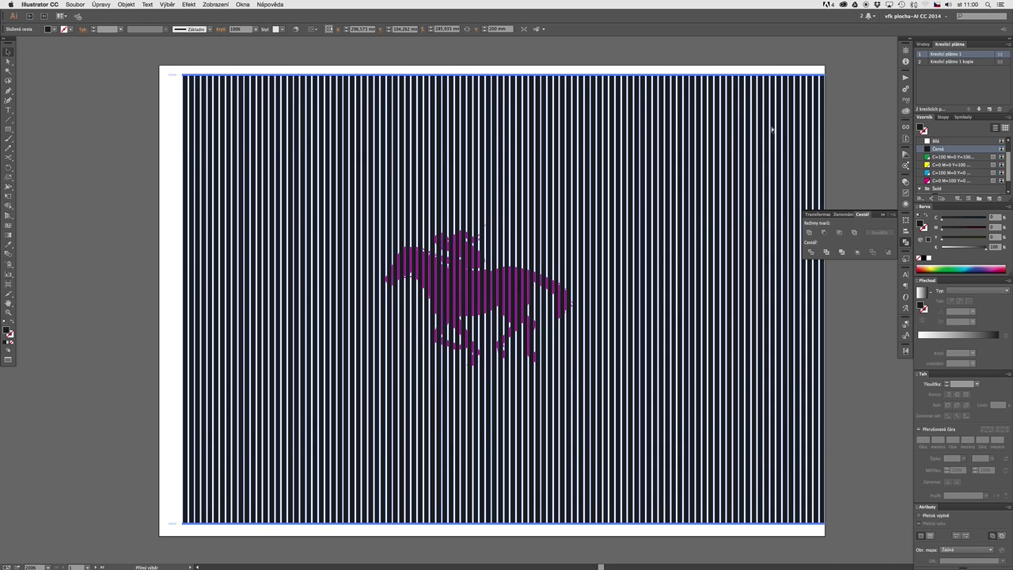
Step: Nudge the black mask back left over the magenta horses, and undo the test back to the magenta mask
key("Left")
key("Left")
key("Left")
key("Left")
key("Left")
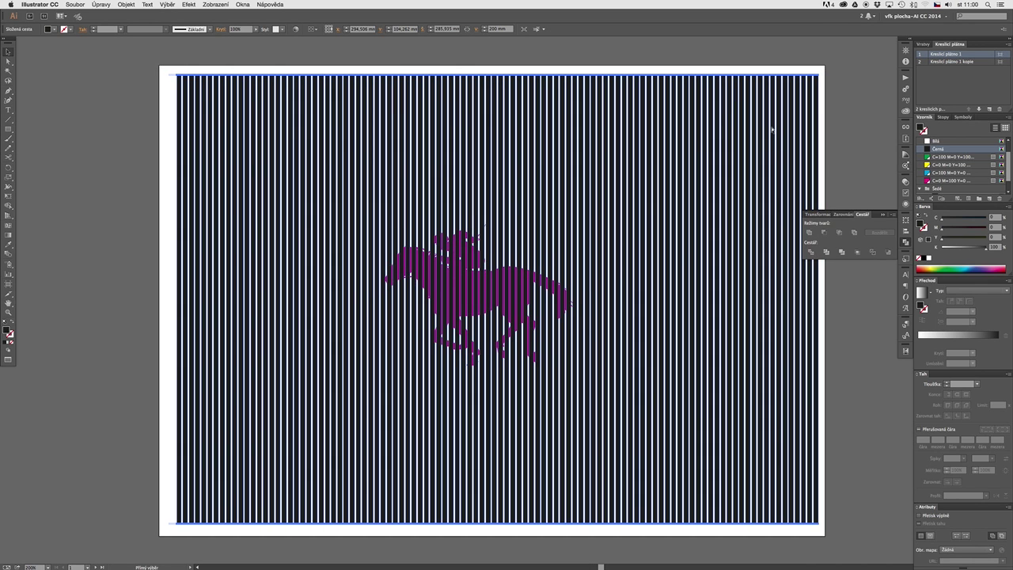
key("Left")
key("Left")
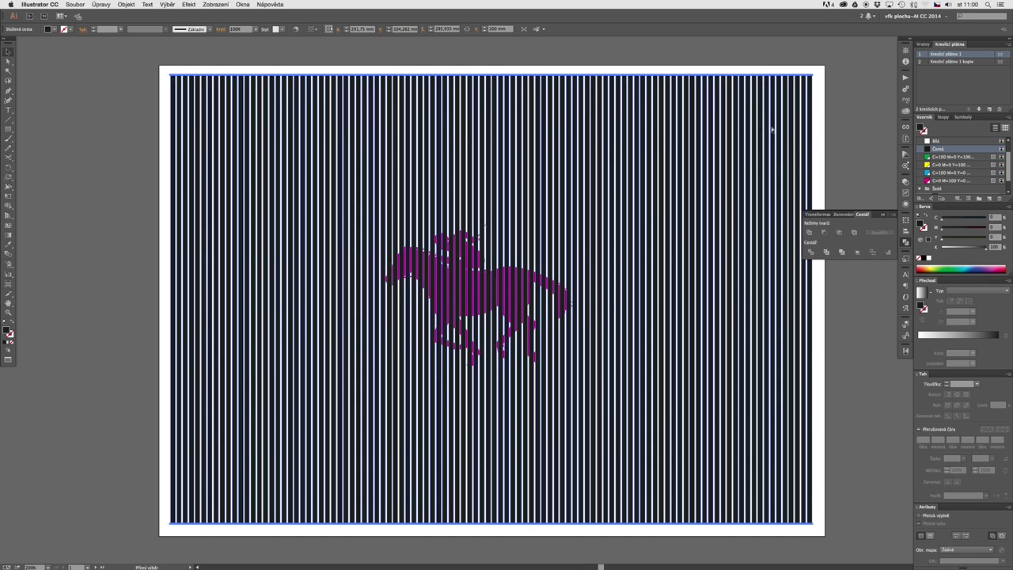
key("super+z")
key("v")
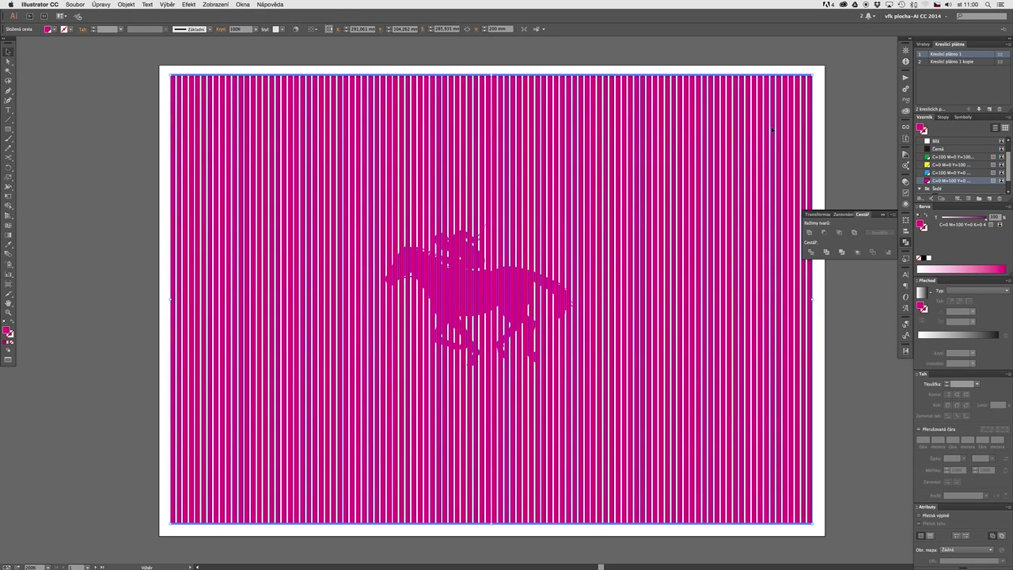
Step: Fill the striped mask with the green C=100 M=0 Y=100 swatch and nudge it right in 0.689 mm increments over the magenta horses
left_click(936, 158)
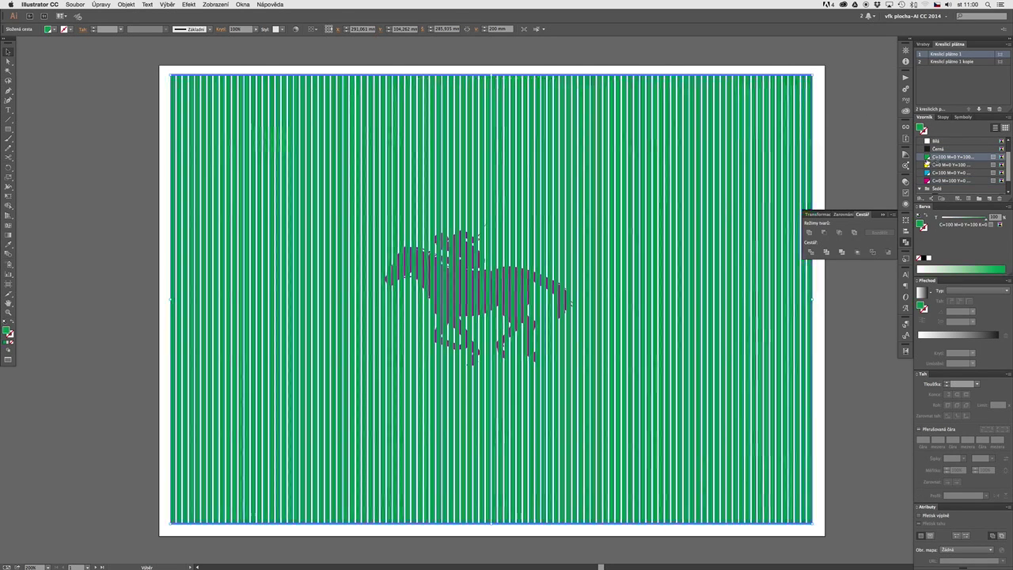
key("a")
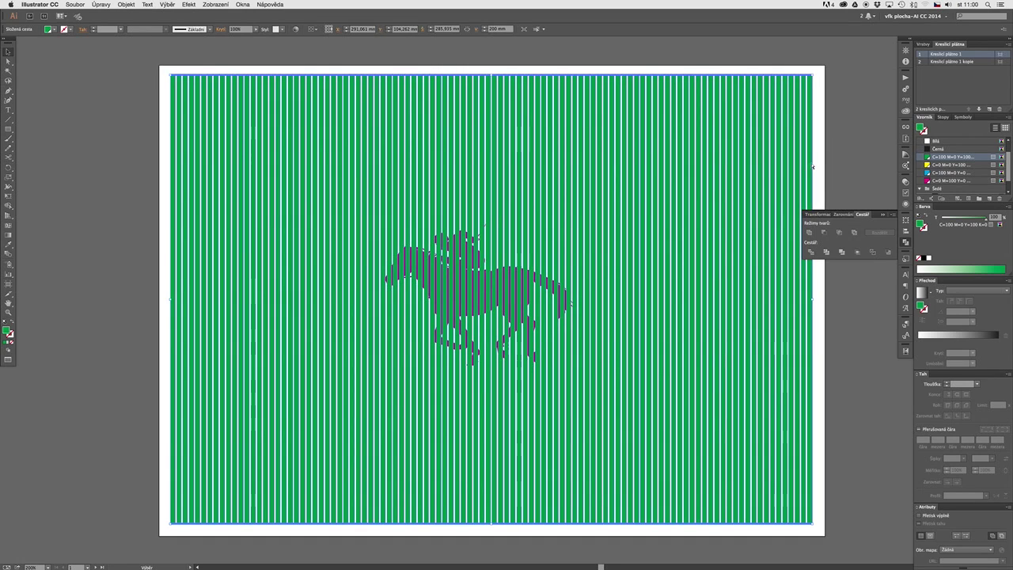
key("Right")
key("Right")
key("Right")
key("Right")
key("Right")
key("Right")
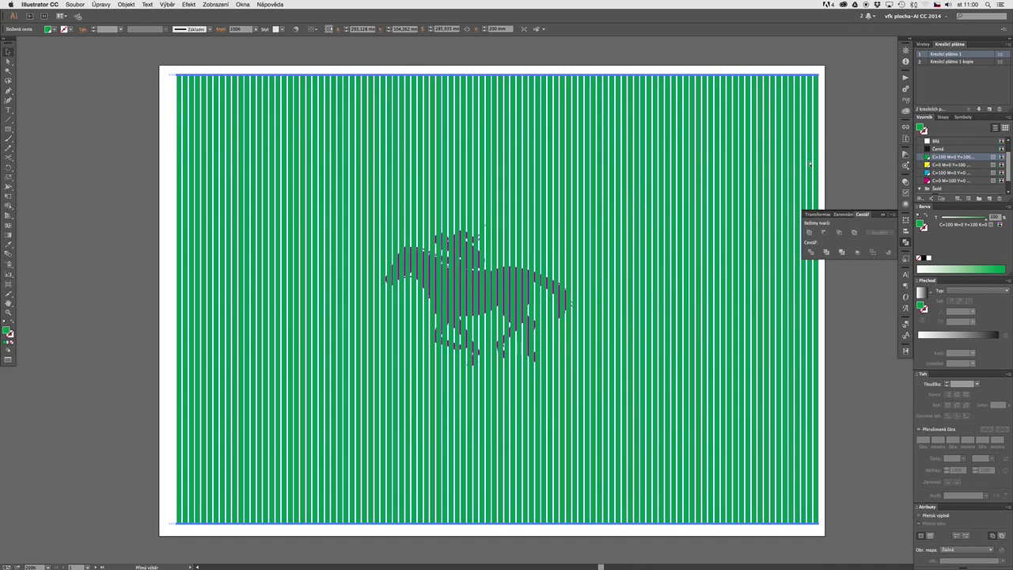
Step: Nudge the green mask back left over the magenta horses, and undo the test back to the magenta mask
key("Left")
key("Left")
key("Left")
key("Left")
key("Left")
key("Left")
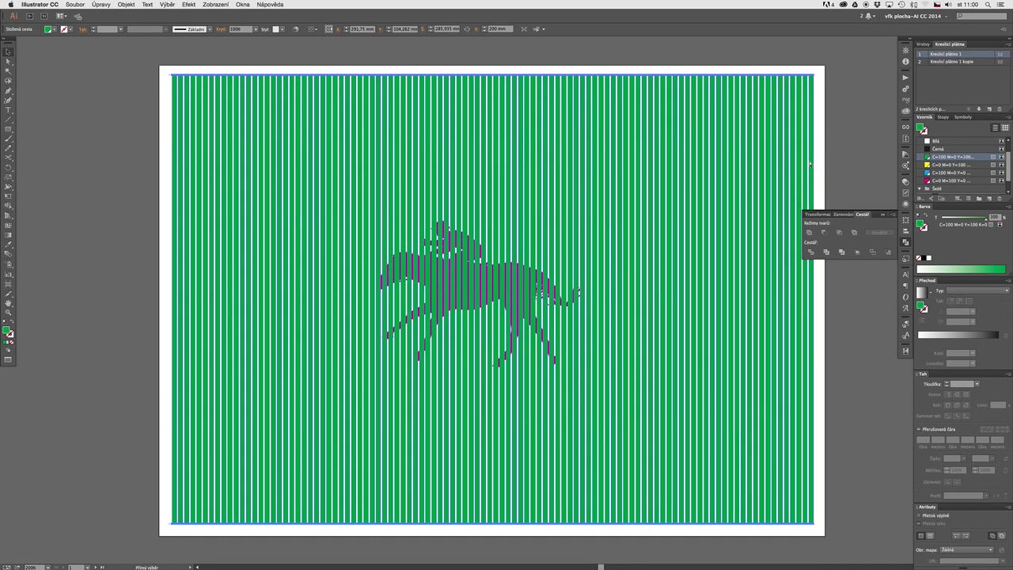
key("super+z")
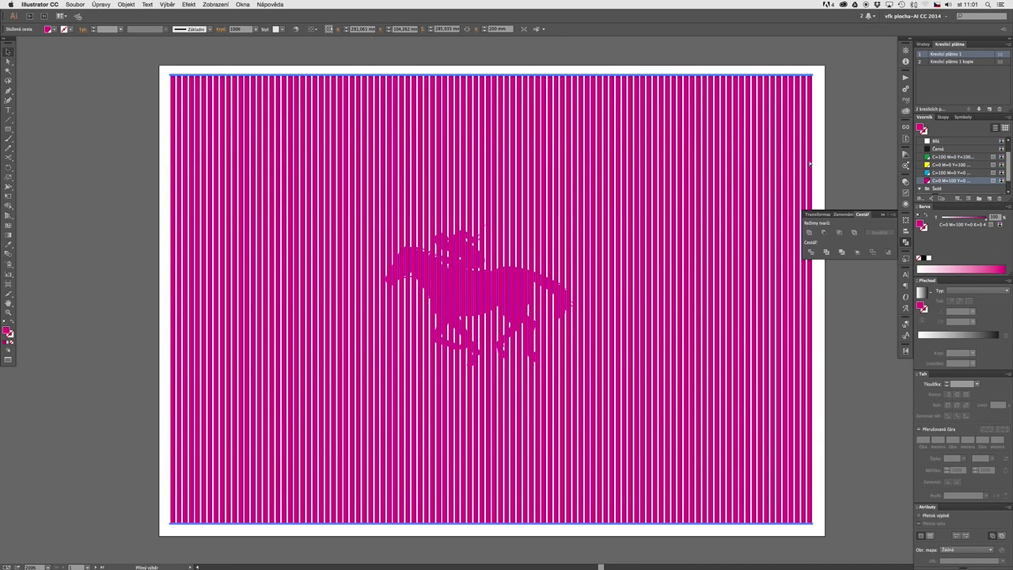
Step: Cut the magenta striped mask from the artboard, leaving only the sliced horse silhouettes
left_click(524, 73)
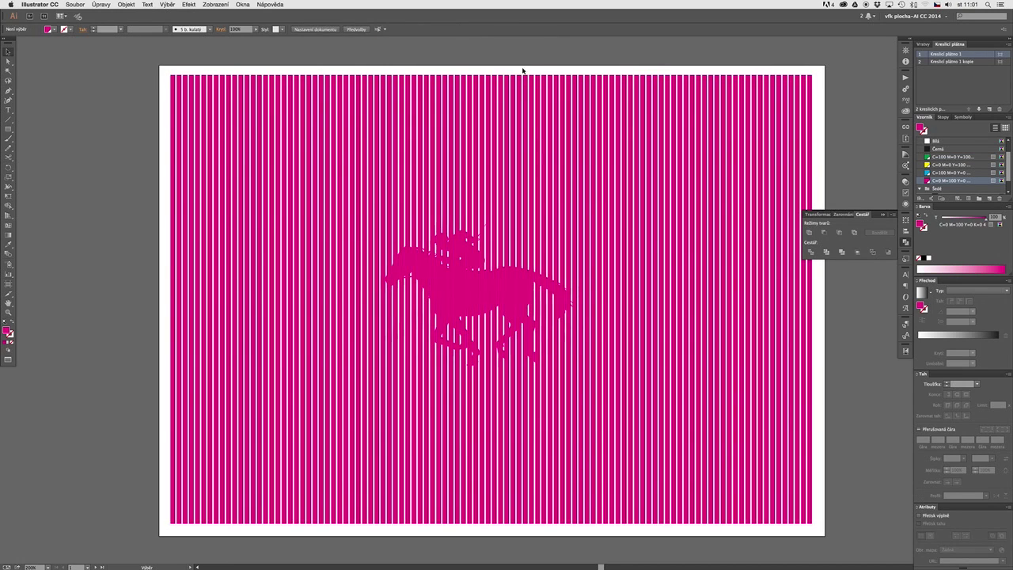
left_click(485, 128)
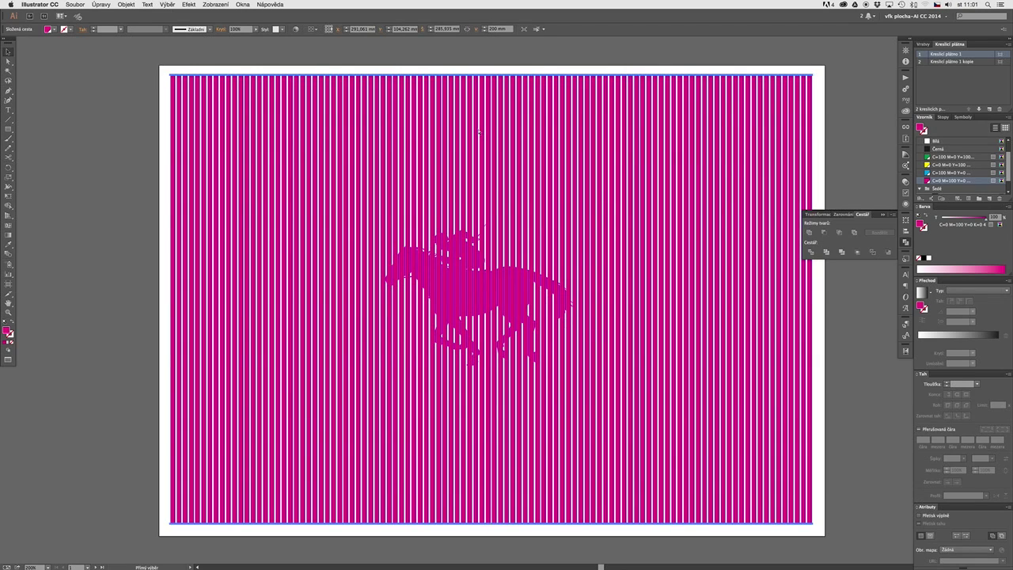
key("Delete")
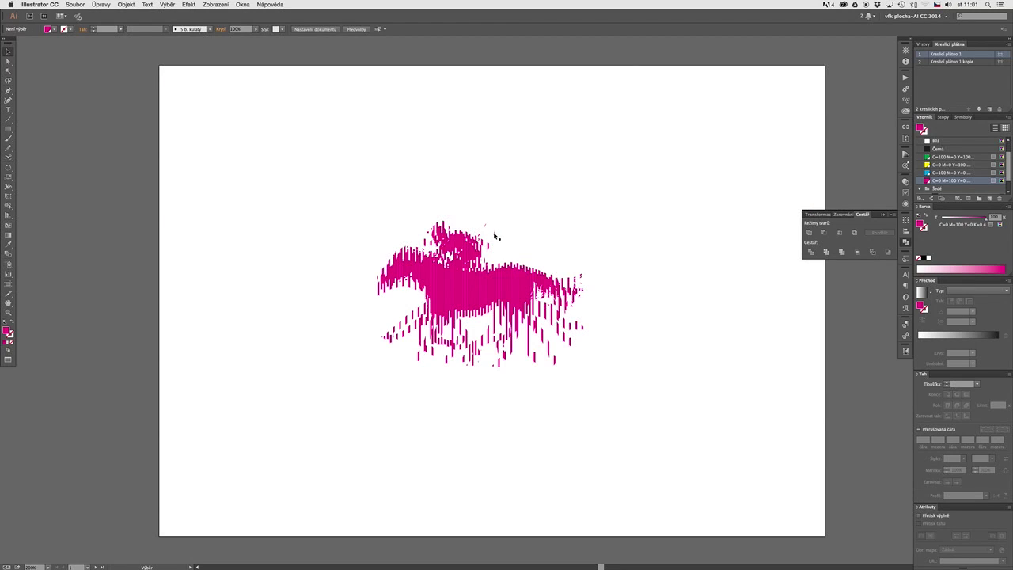
Step: Fill three of the sliced horse groups with green, cyan and yellow swatches, leaving the fourth magenta, and deselect
left_click(495, 237)
left_click(929, 158)
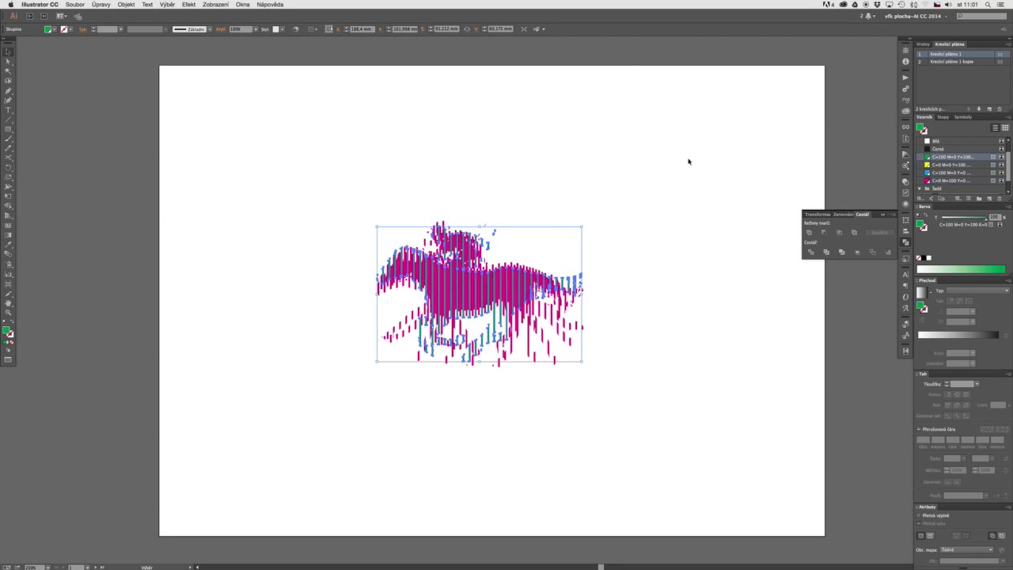
key("super+z")
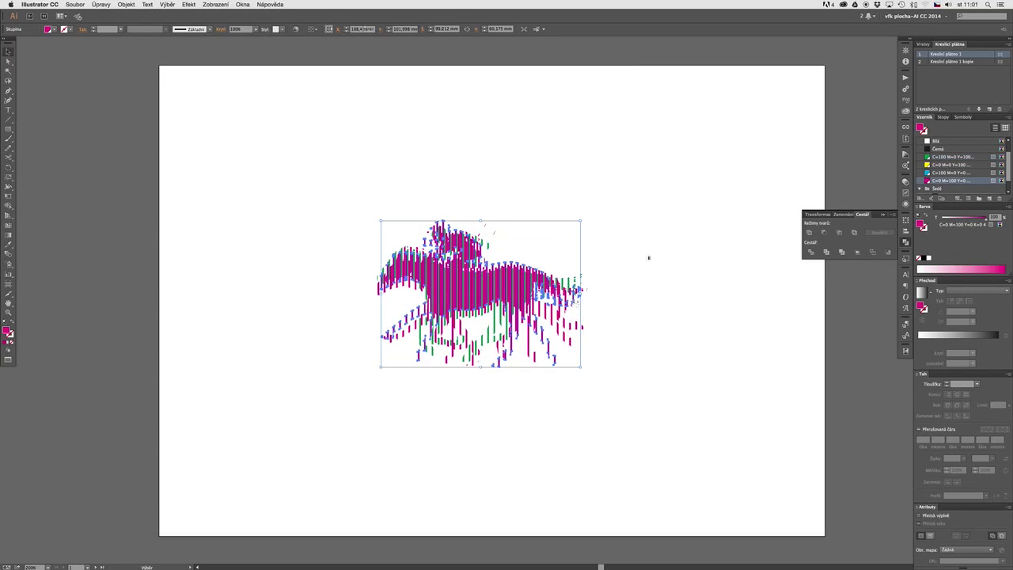
left_click(951, 173)
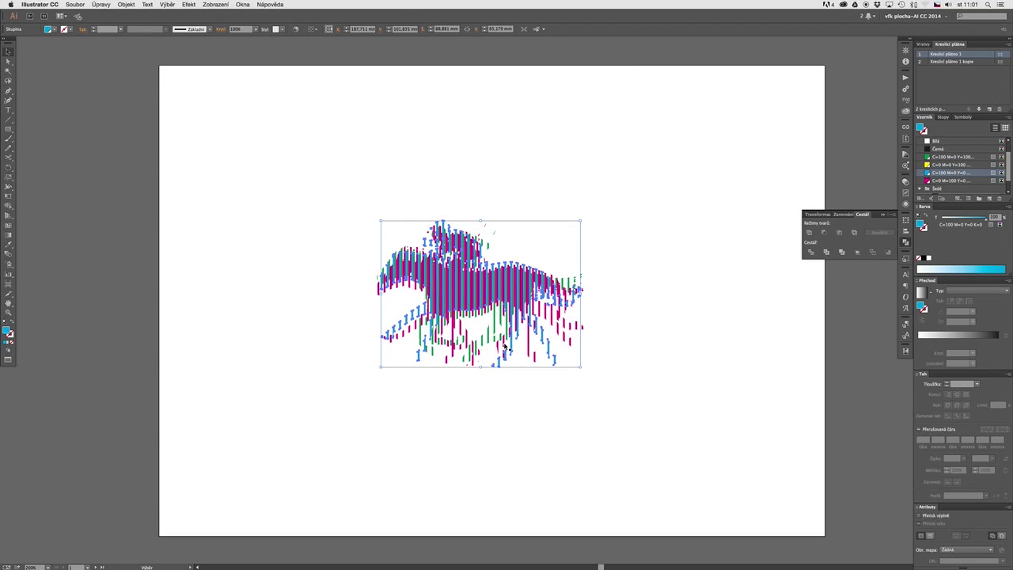
key("super+z")
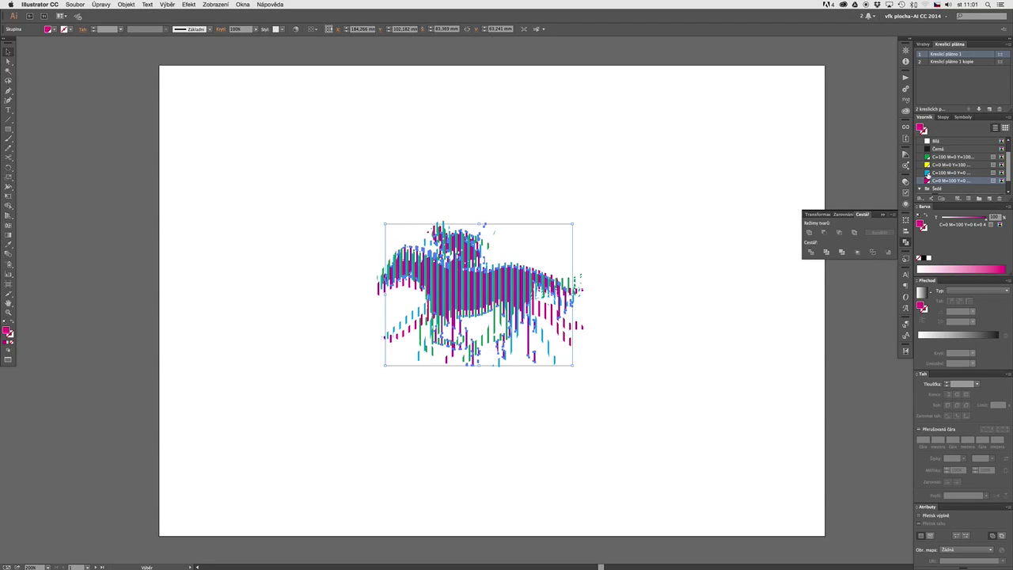
left_click(927, 173)
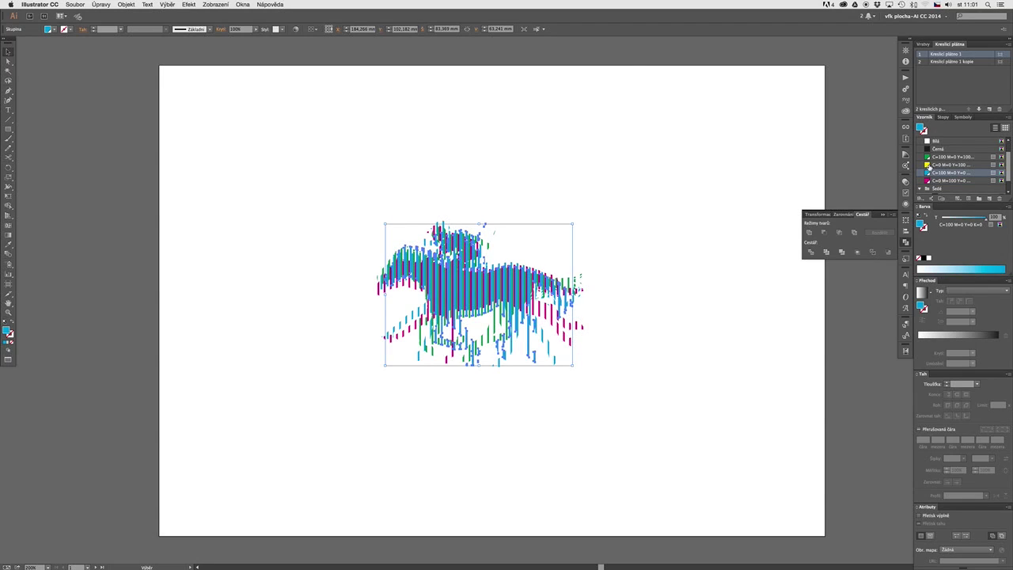
left_click(930, 165)
left_click(632, 250)
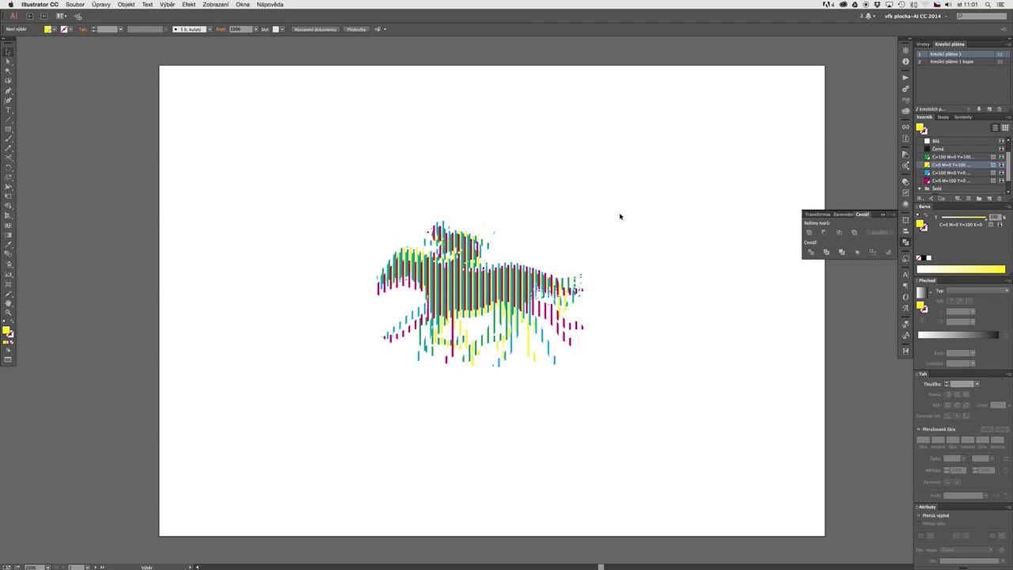
Step: Paste the striped mask in front of the four-coloured horse slices and fill it with black
key("super+f")
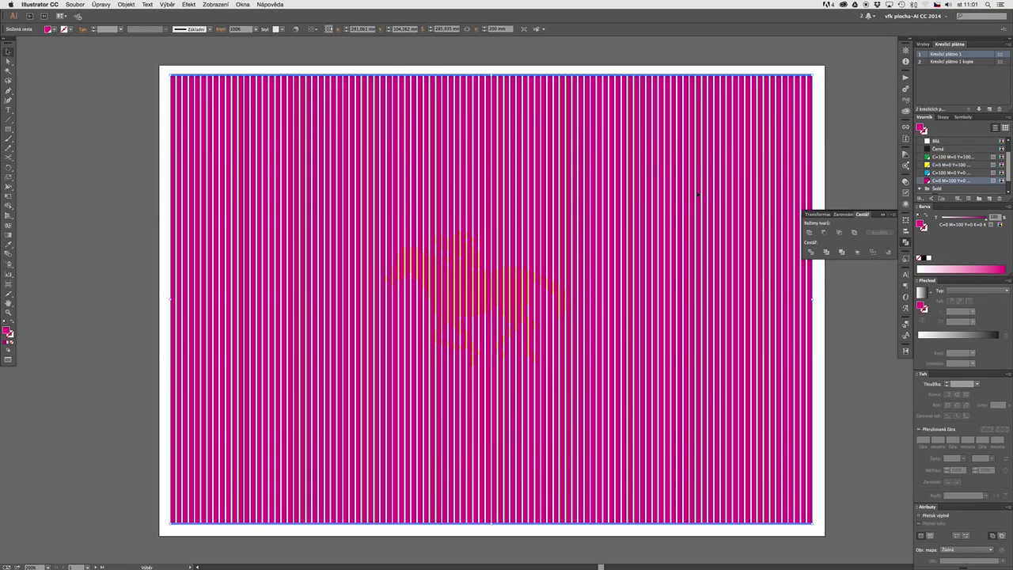
left_click(930, 148)
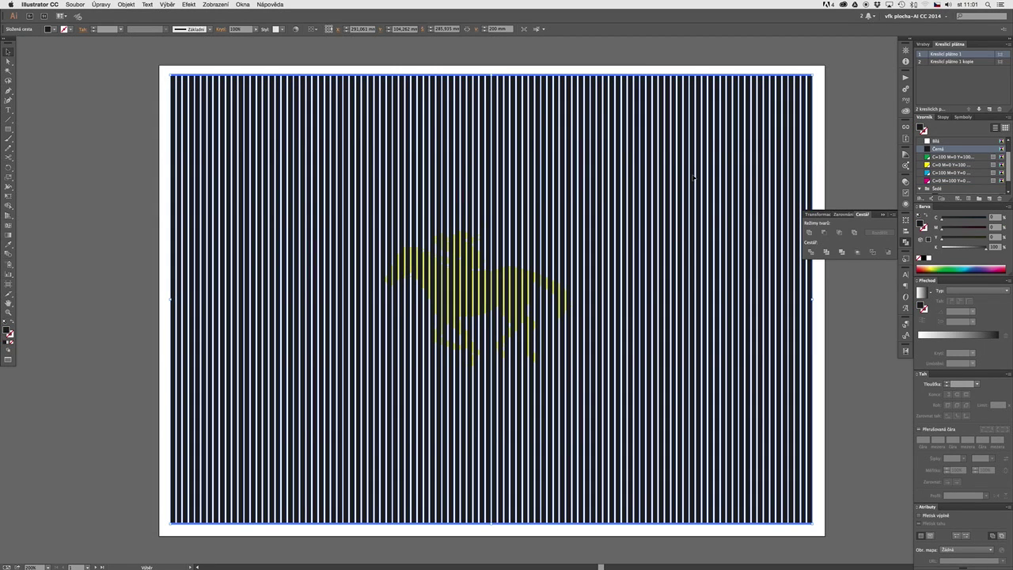
Step: Nudge the black mask right in 0.689 mm increments over the four-coloured slices to preview each frame in its own colour
key("Right")
key("Right")
key("Right")
key("Right")
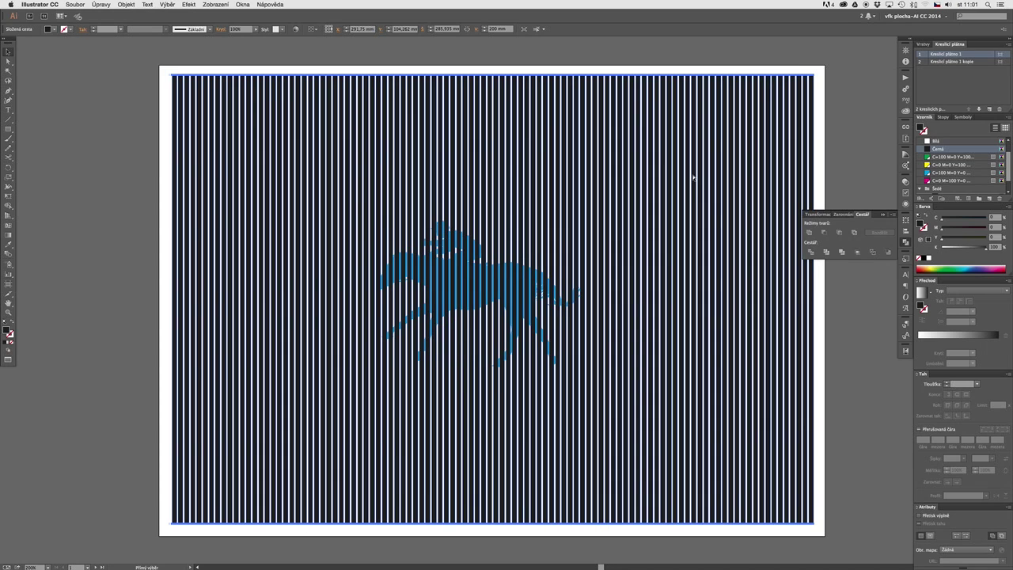
key("Right")
key("Right")
key("Right")
key("Right")
key("Right")
key("Right")
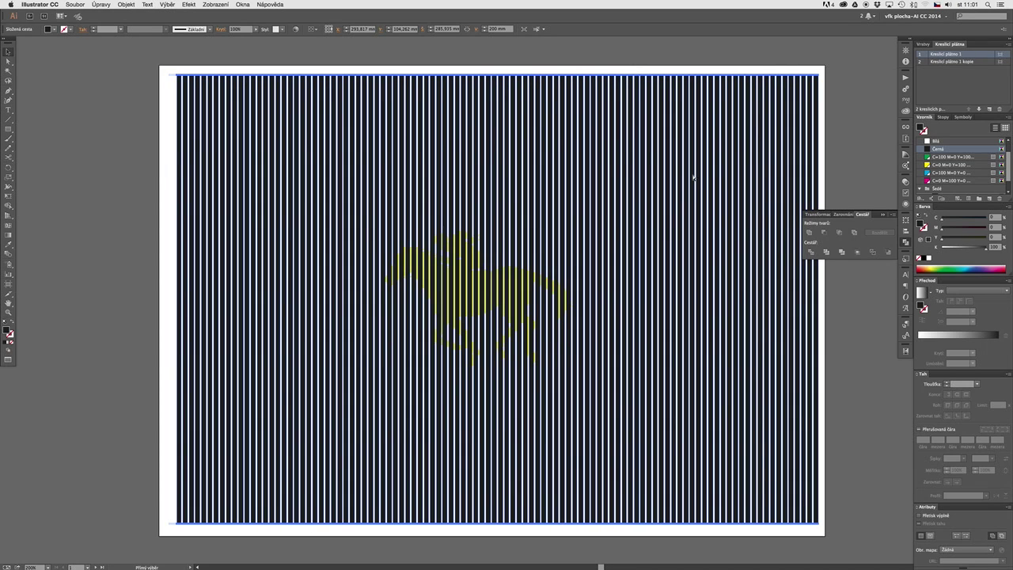
key("Right")
key("Right")
key("Right")
key("Right")
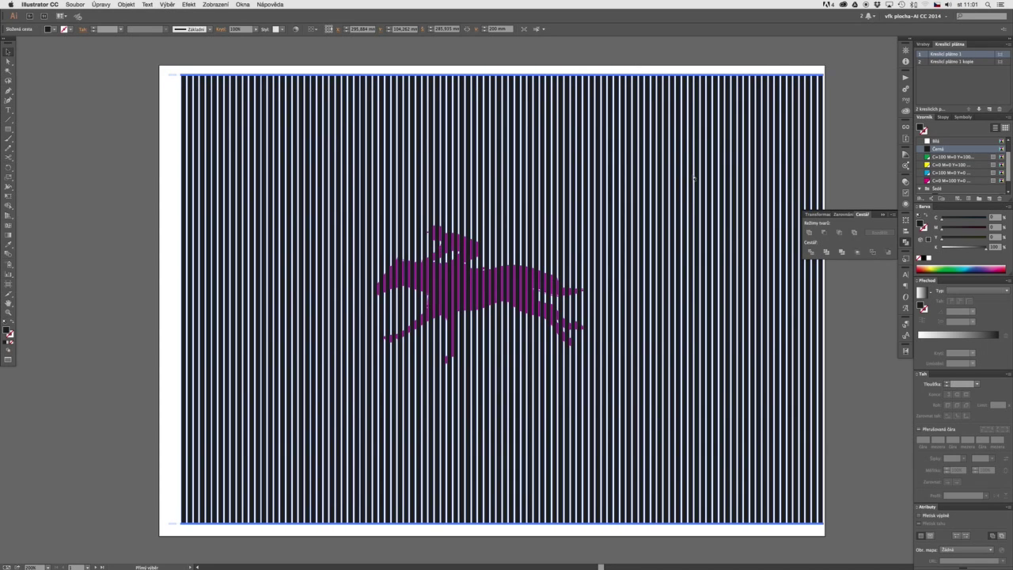
Step: Nudge the black mask back left in 0.689 mm increments to play the four-coloured animation in reverse
key("Left")
key("Left")
key("Left")
key("Left")
key("Left")
key("Left")
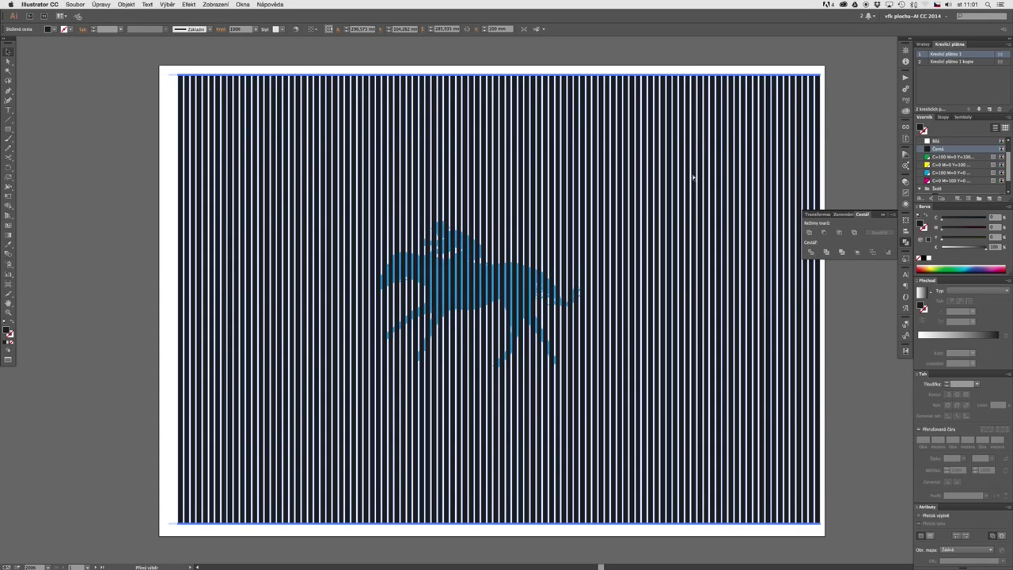
key("Left")
key("Left")
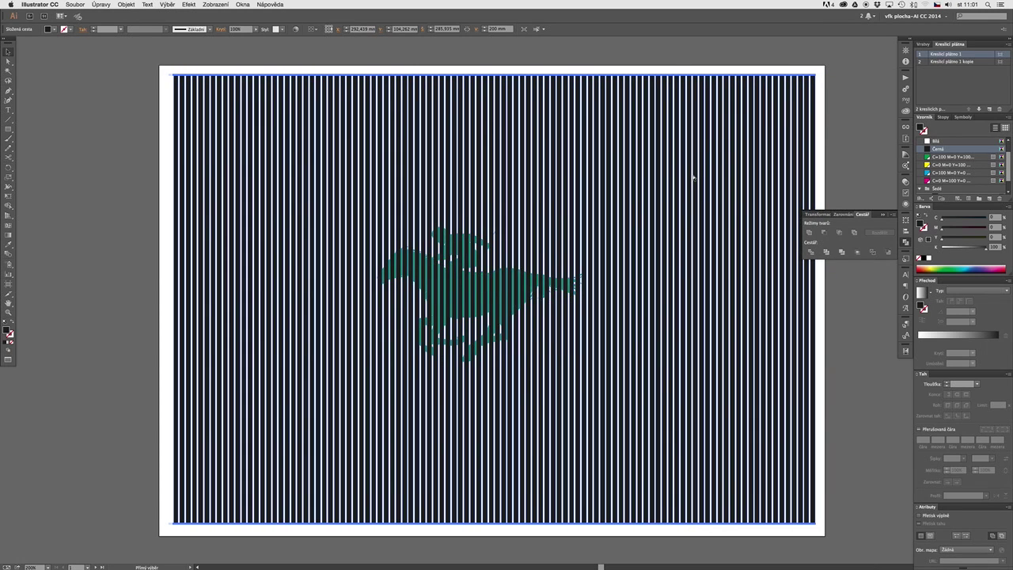
key("Left")
key("Left")
key("Left")
key("Left")
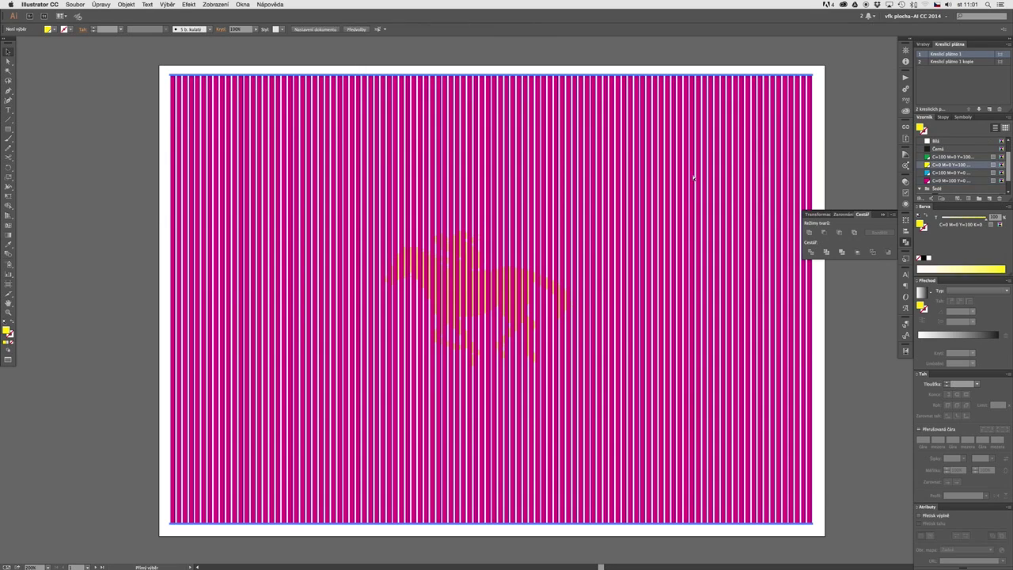